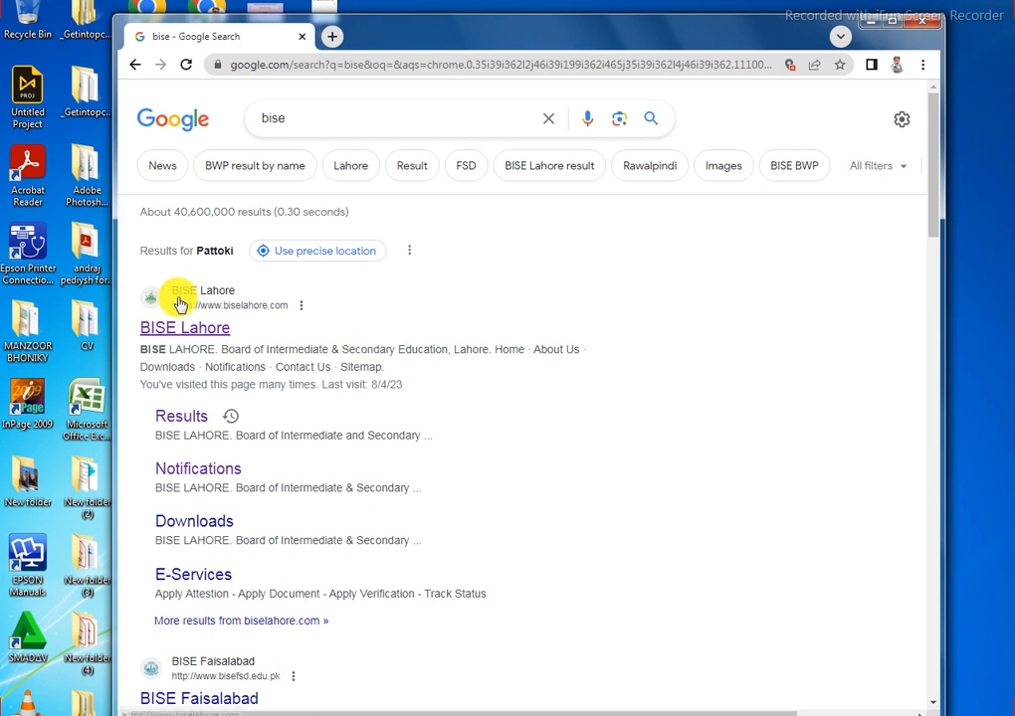
# Open the BISE Lahore website in a maximized window and view its Admissions Schedule SSC (2nd Annual) Examination 2023 announcement
pyautogui.click(204, 333)
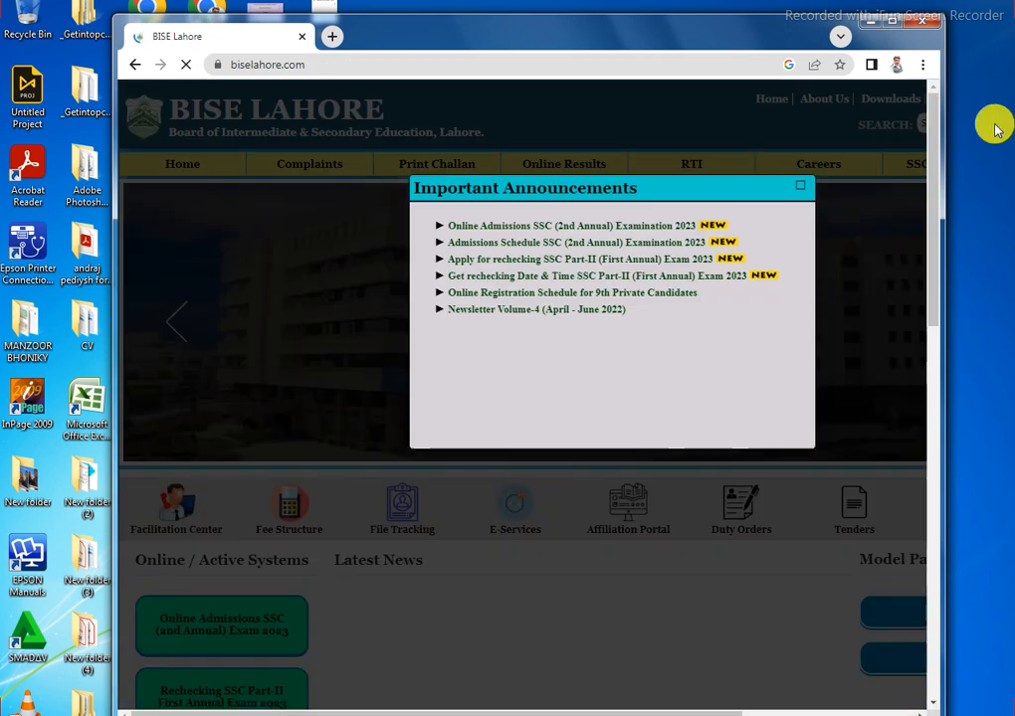
pyautogui.click(892, 21)
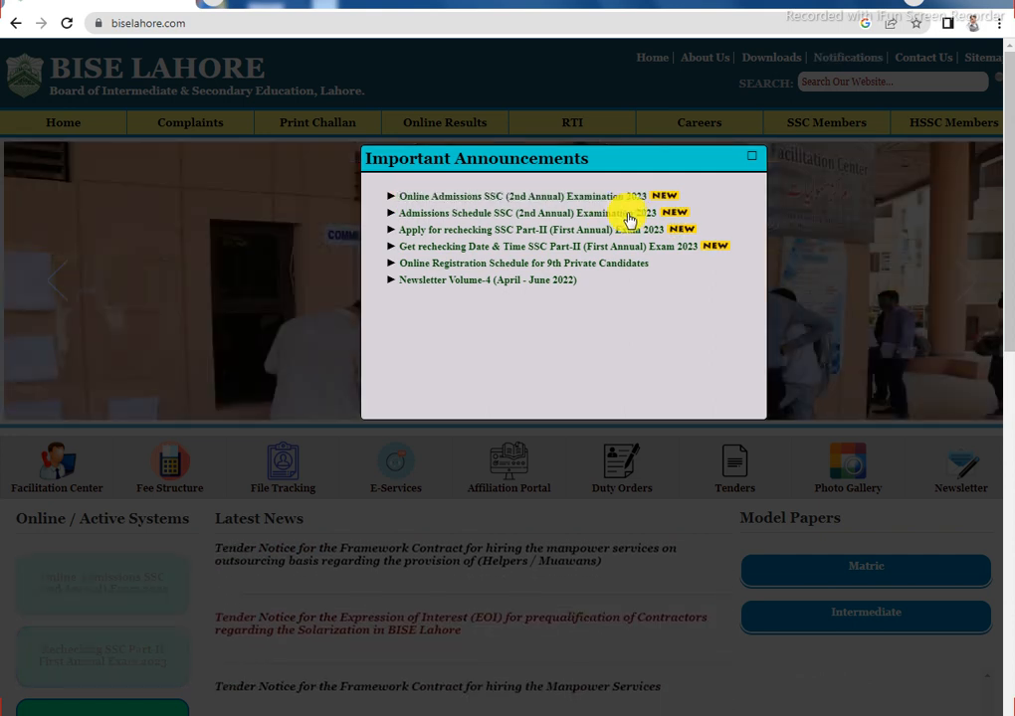
pyautogui.click(624, 214)
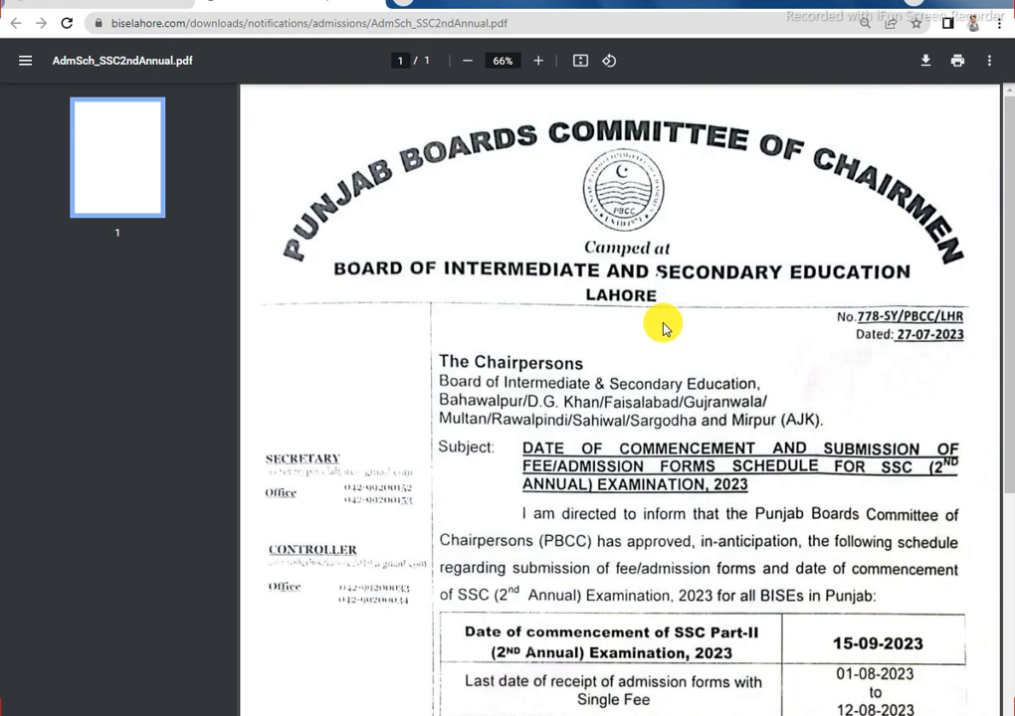
# Read the SSC (2nd Annual) Examination 2023 schedule for the commencement date and the single, double and triple fee deadlines
pyautogui.scroll(-3, 797, 374)
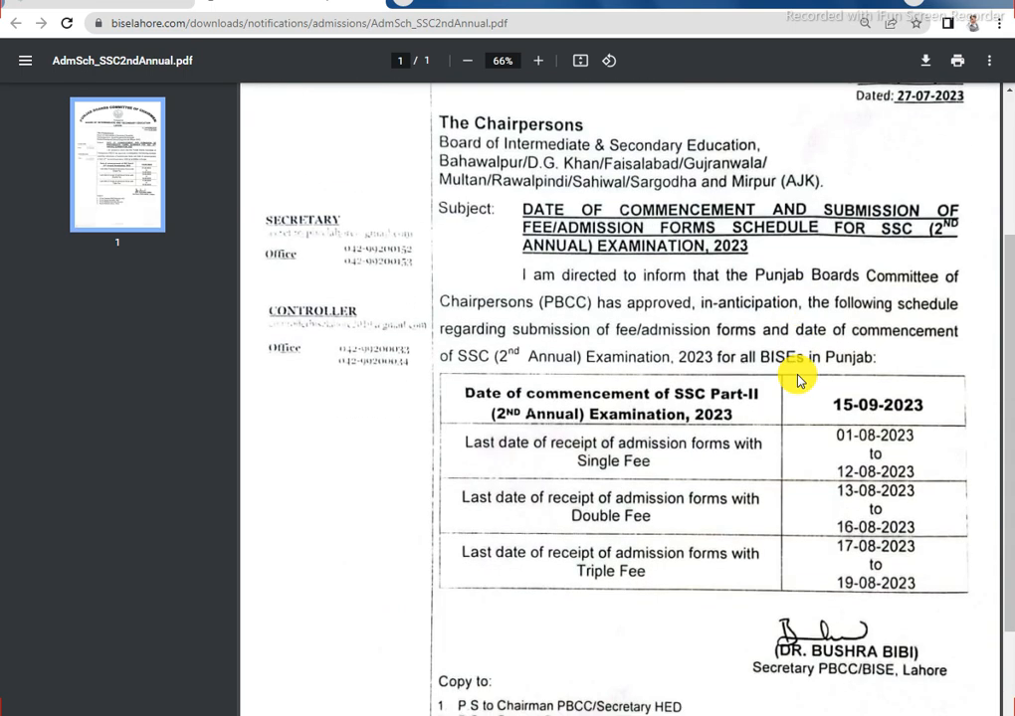
pyautogui.scroll(2, 797, 374)
pyautogui.scroll(-3, 789, 313)
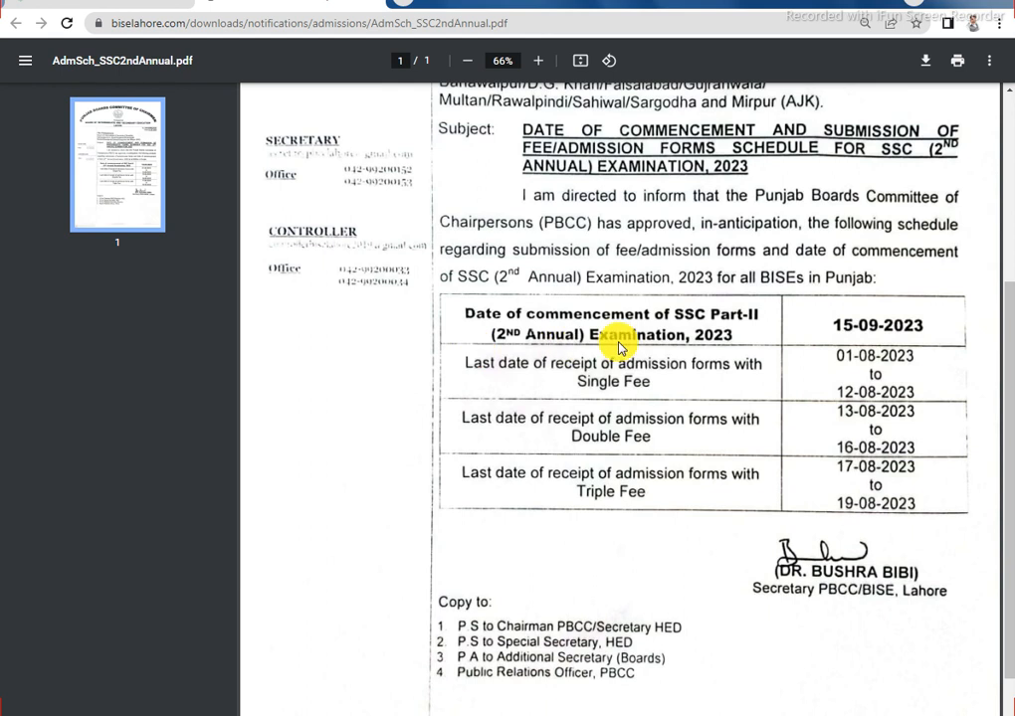
pyautogui.scroll(3, 853, 286)
pyautogui.scroll(-5, 853, 286)
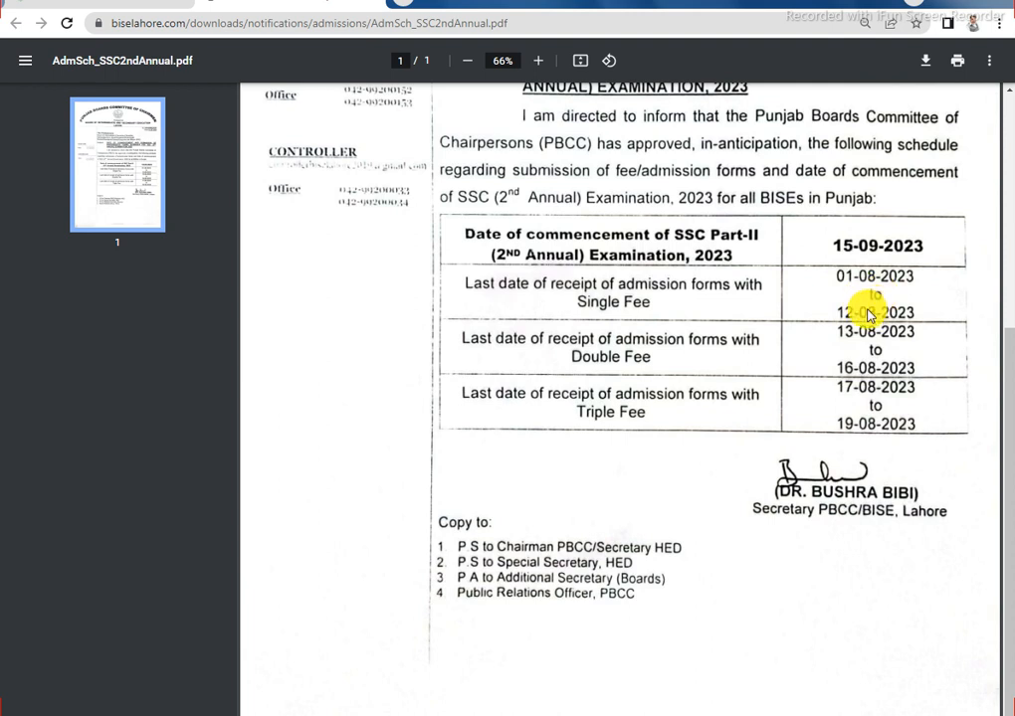
pyautogui.scroll(-1, 811, 363)
pyautogui.scroll(5, 809, 375)
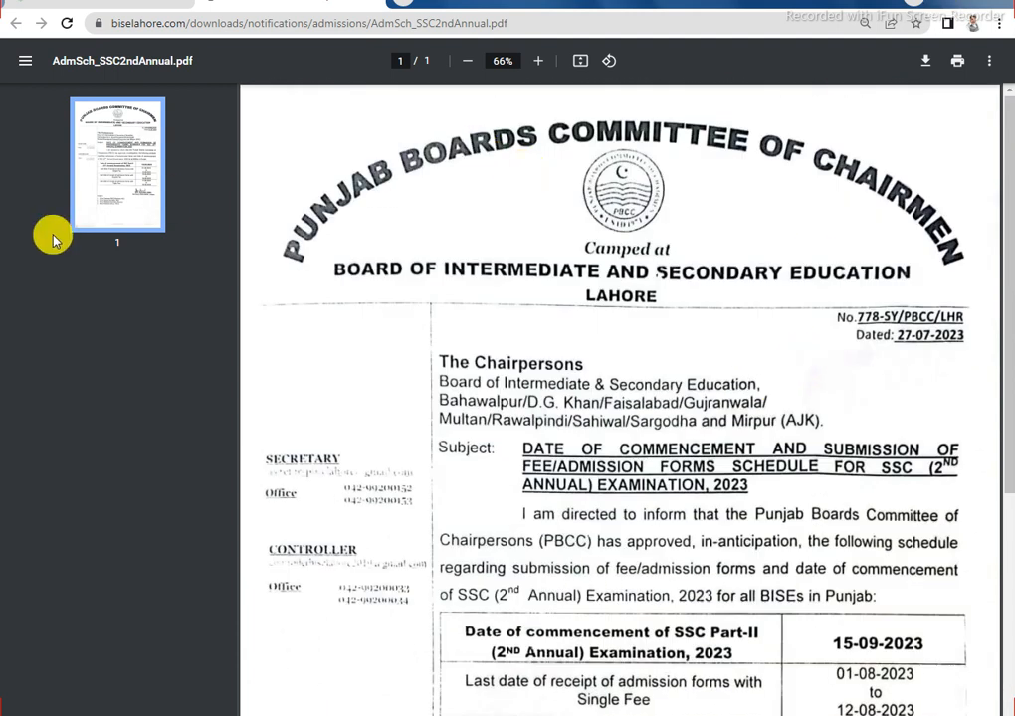
pyautogui.scroll(-4, 736, 509)
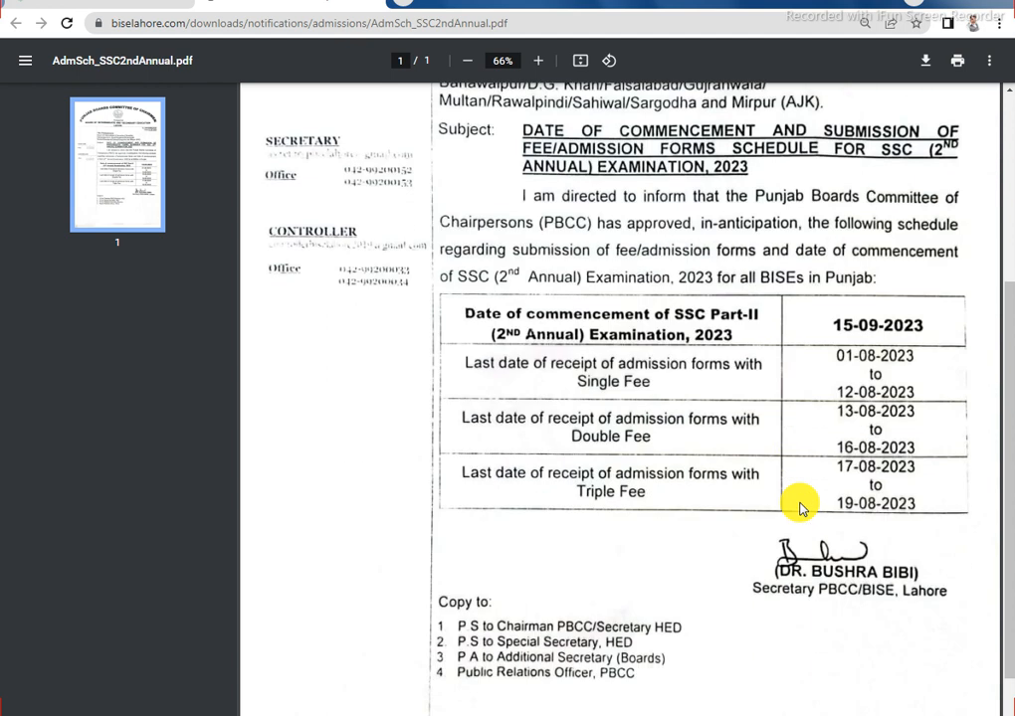
pyautogui.scroll(-2, 799, 508)
pyautogui.scroll(5, 799, 508)
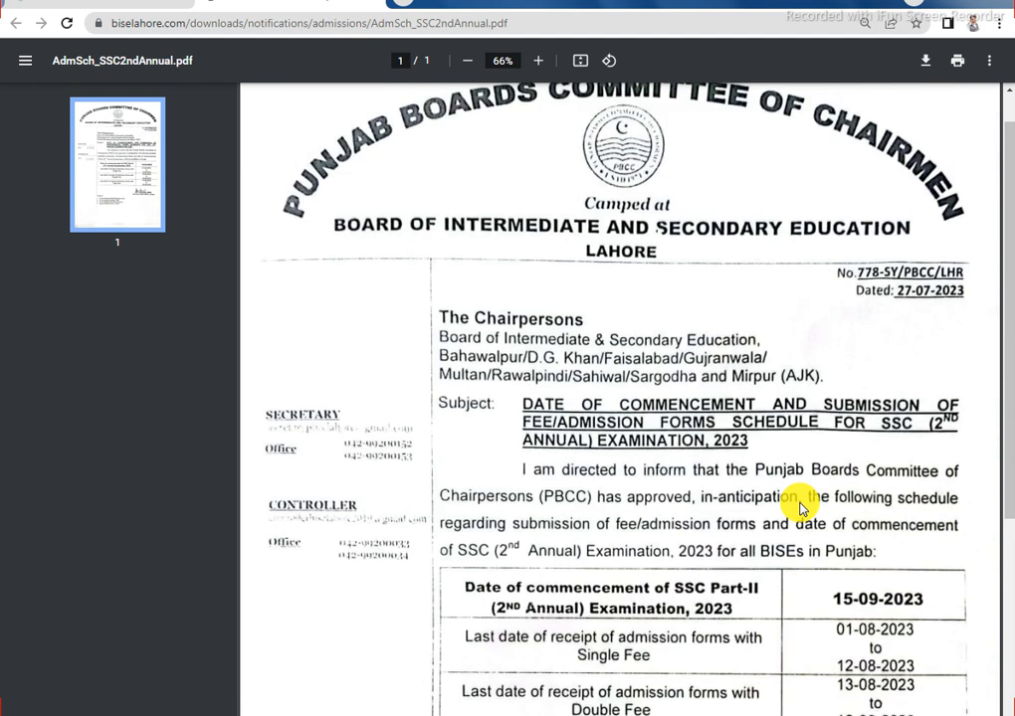
pyautogui.scroll(-3, 799, 507)
pyautogui.scroll(4, 797, 484)
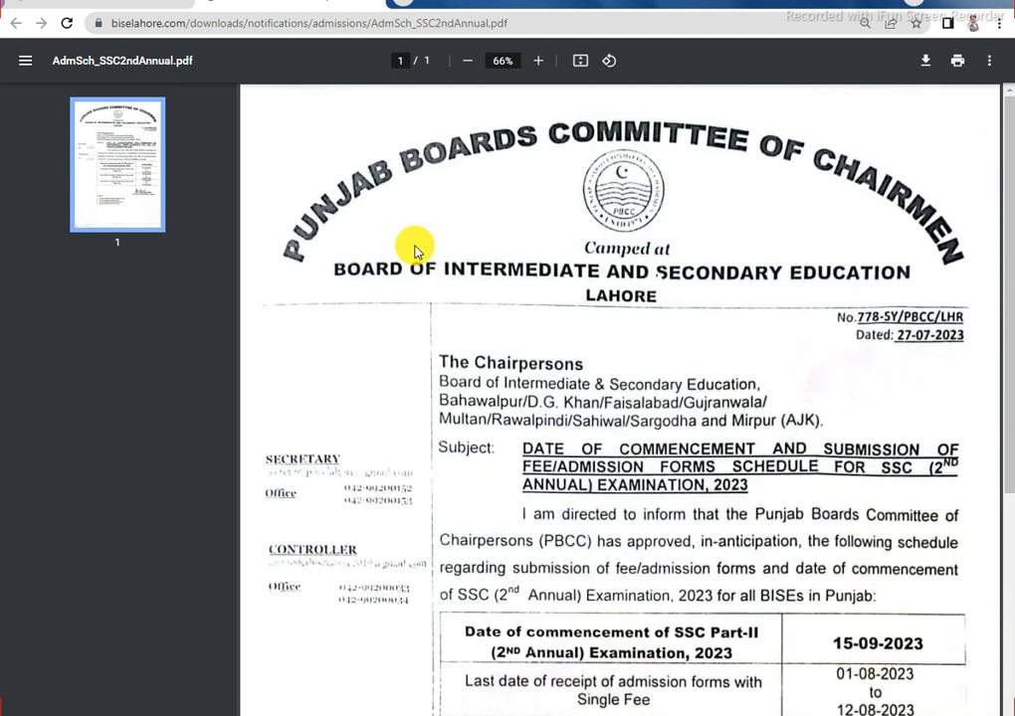
# Return to the BISE Lahore home page, dismiss the announcements and open Online Admissions SSC (2nd Annual) Exam 2023
pyautogui.click(79, 2)
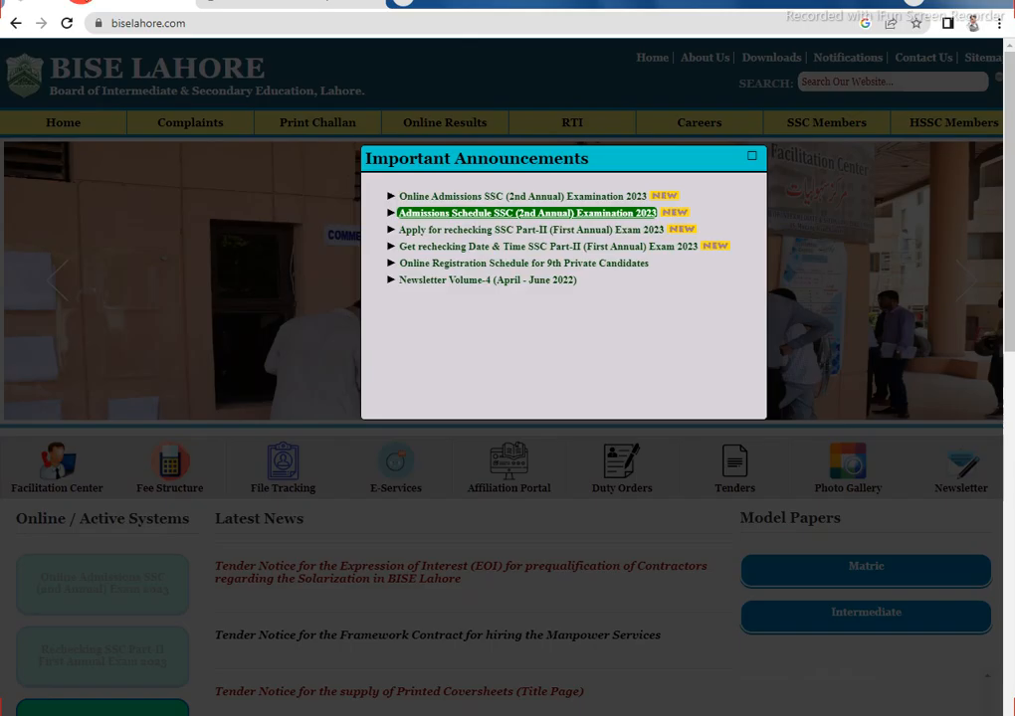
pyautogui.click(315, 8)
pyautogui.click(140, 2)
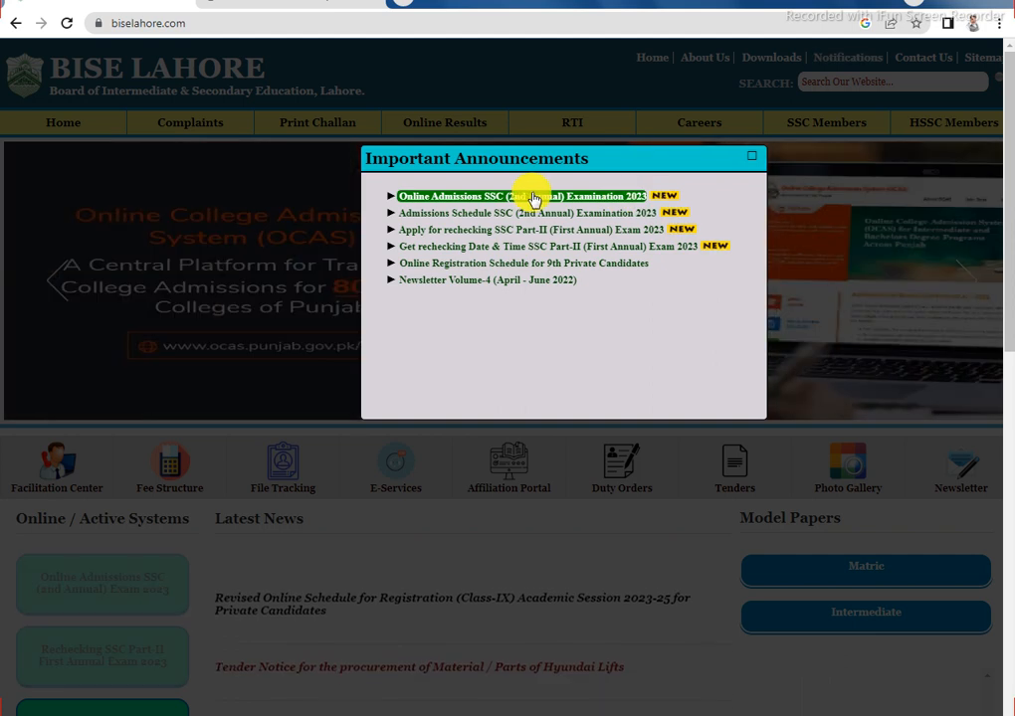
pyautogui.click(754, 161)
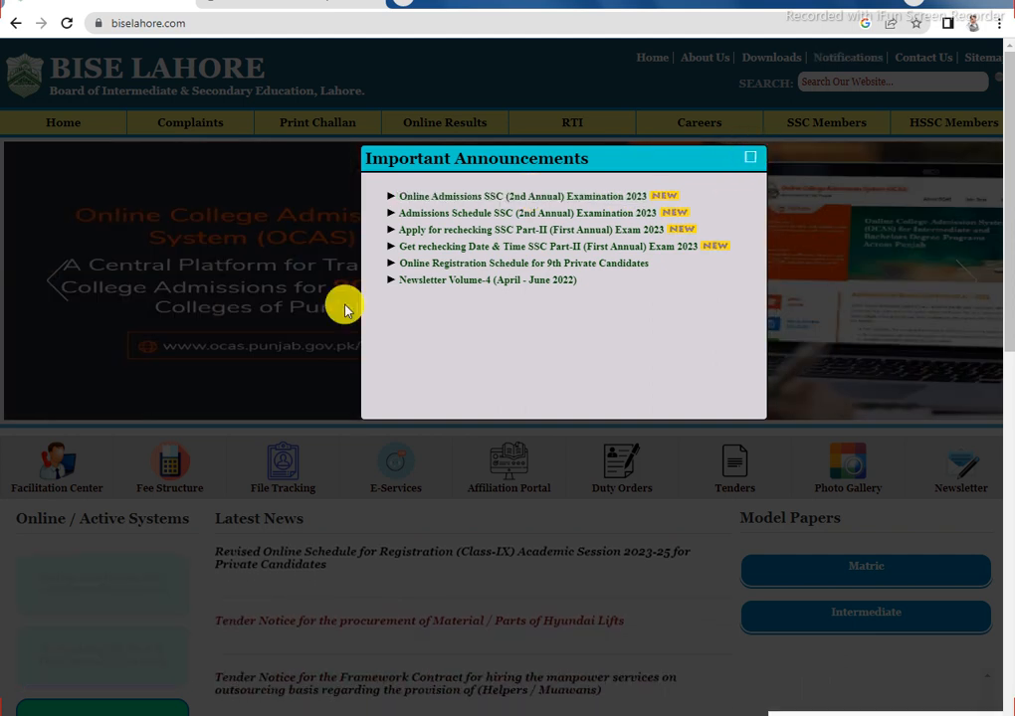
pyautogui.scroll(-3, 108, 383)
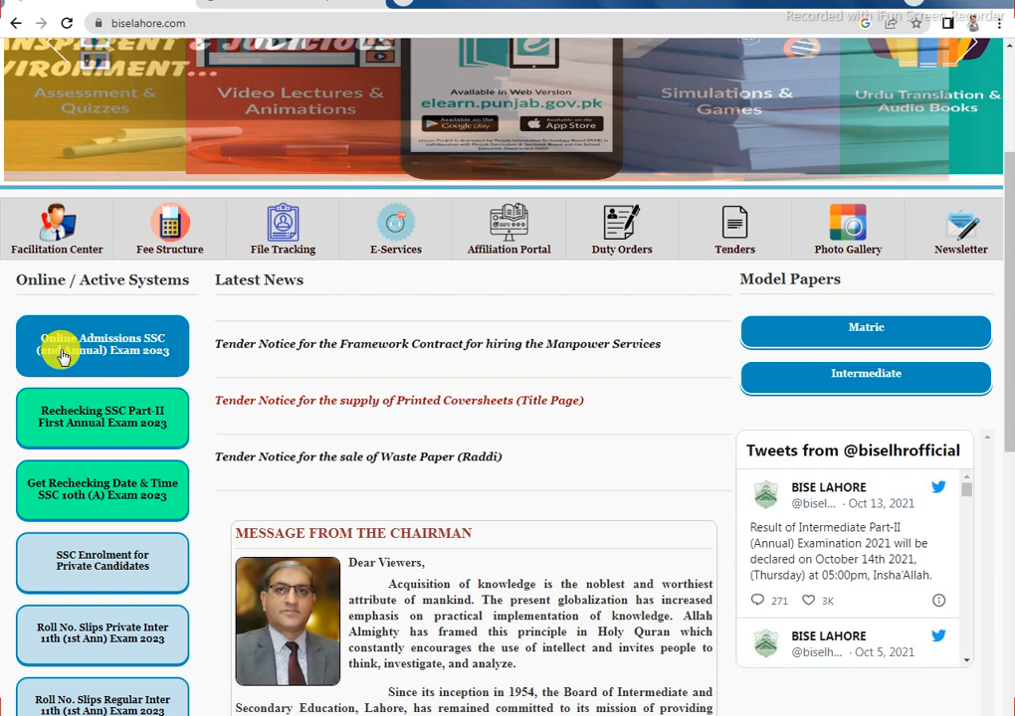
pyautogui.click(141, 347)
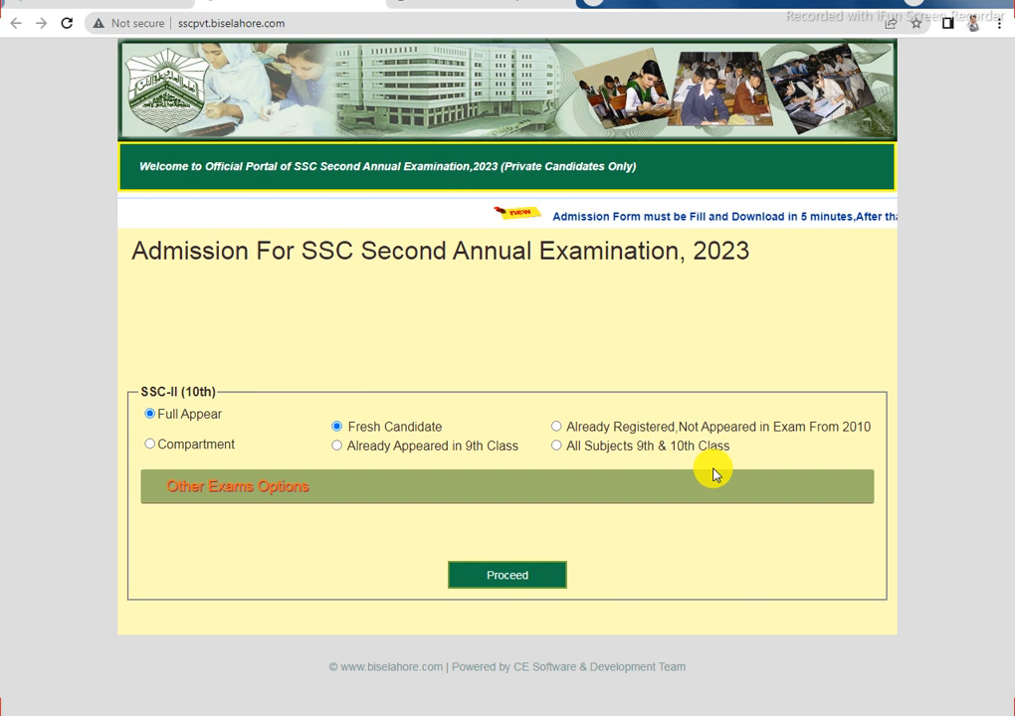
# Examine the other exam options and the fields offered for Compartment and Full Appear under SSC-II (10th)
pyautogui.click(256, 494)
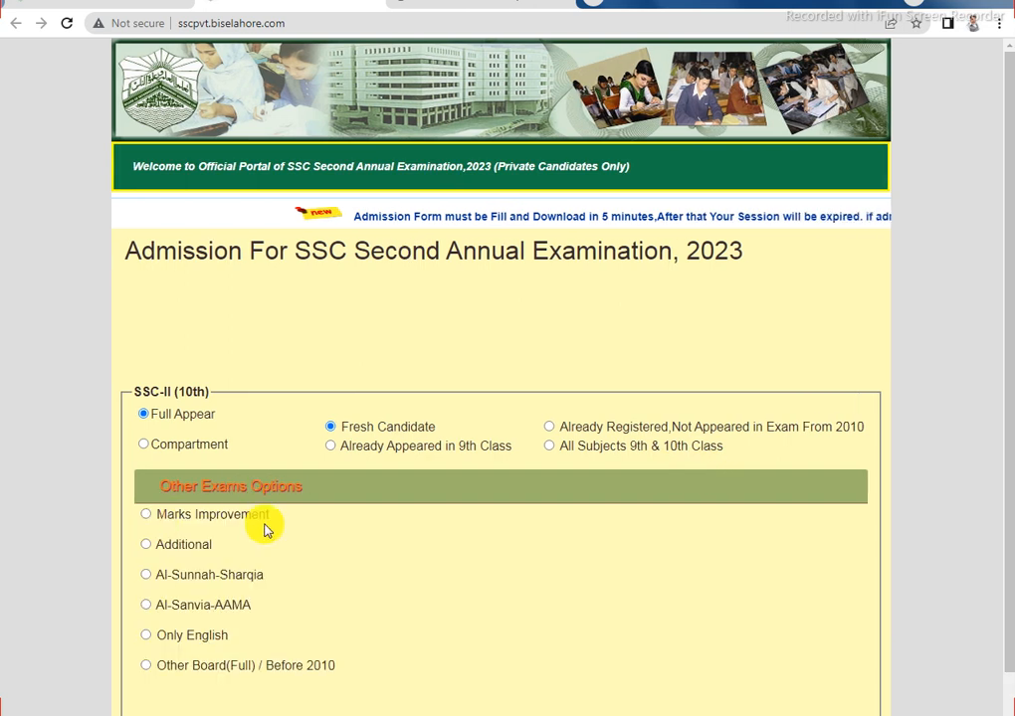
pyautogui.click(144, 446)
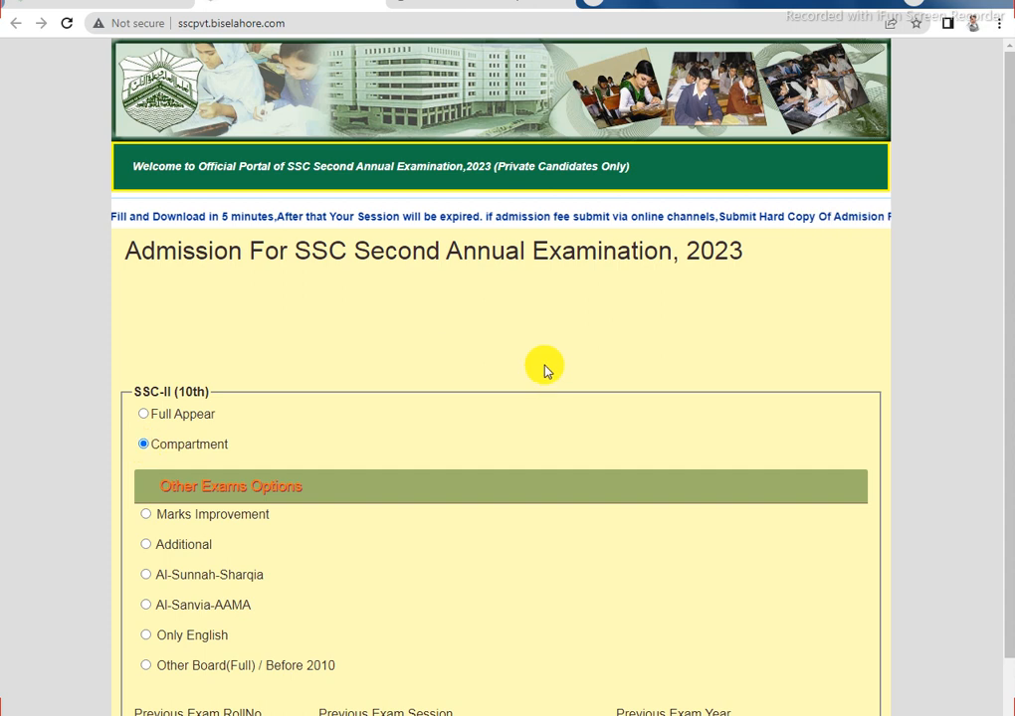
pyautogui.scroll(-1, 435, 358)
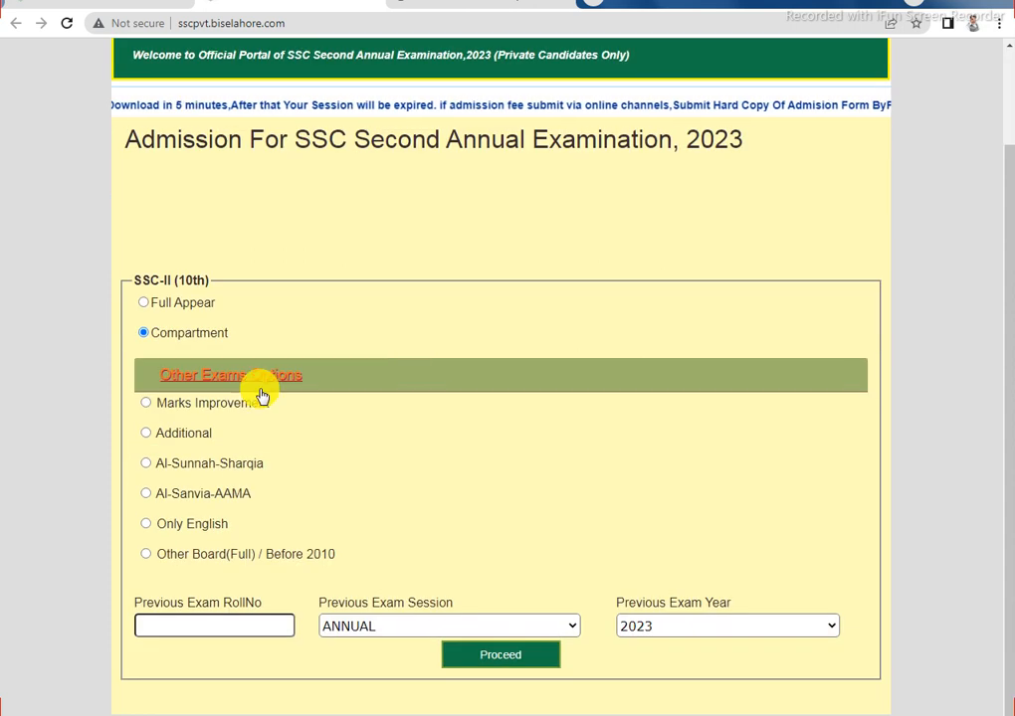
pyautogui.click(144, 302)
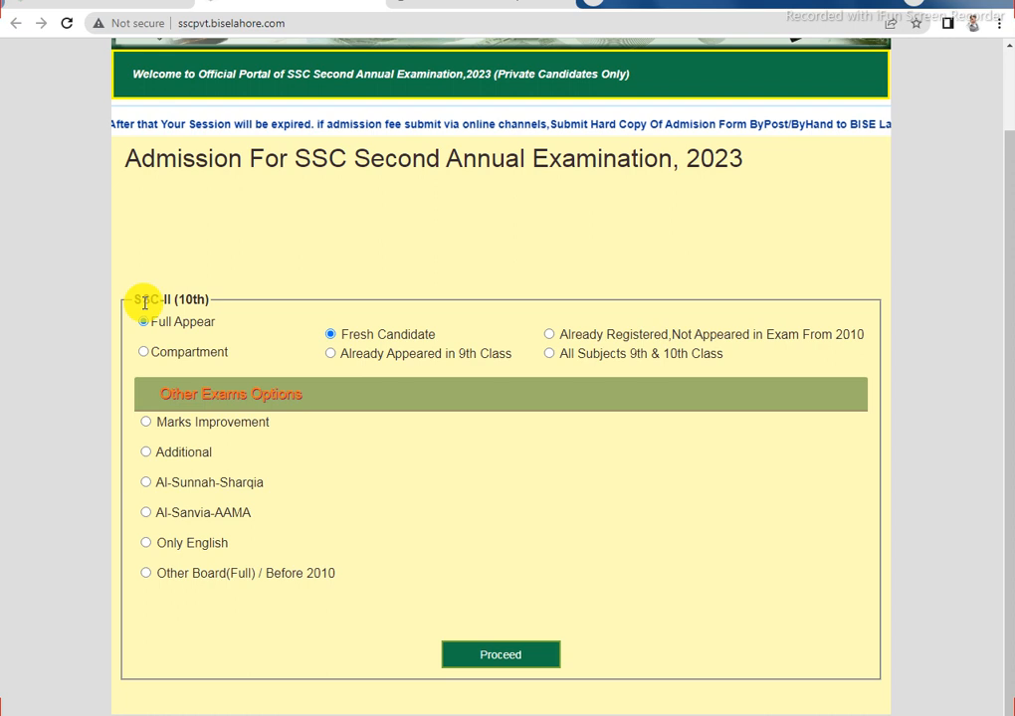
pyautogui.click(204, 398)
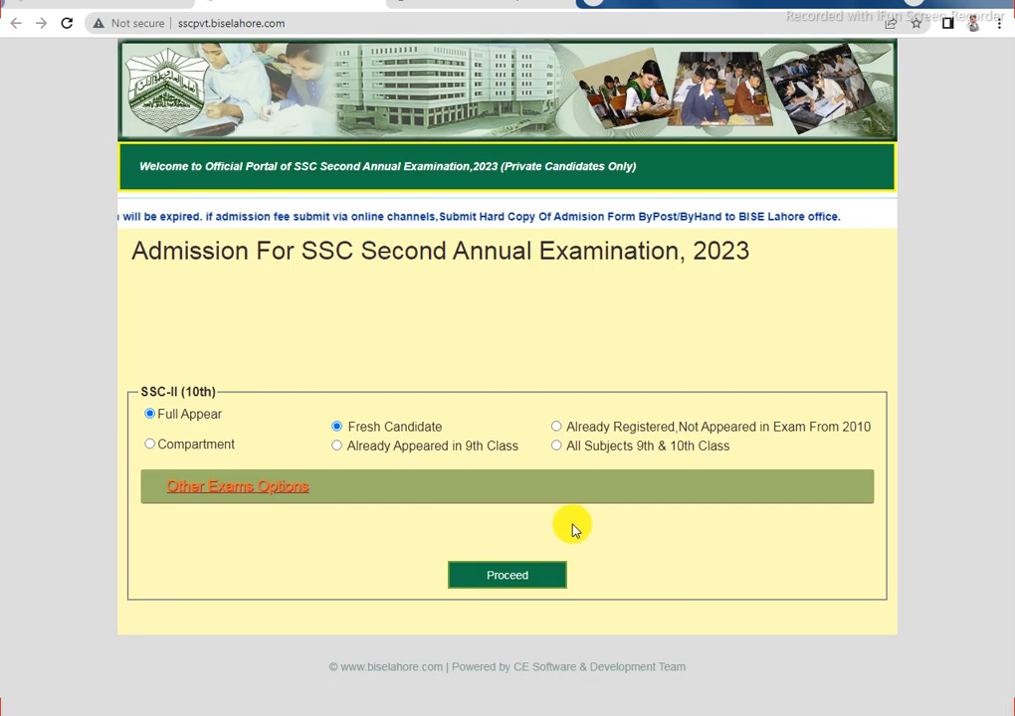
# Choose Compartment for SSC-II (10th), enter the candidate's previous exam roll number and proceed to the admission form
pyautogui.click(149, 446)
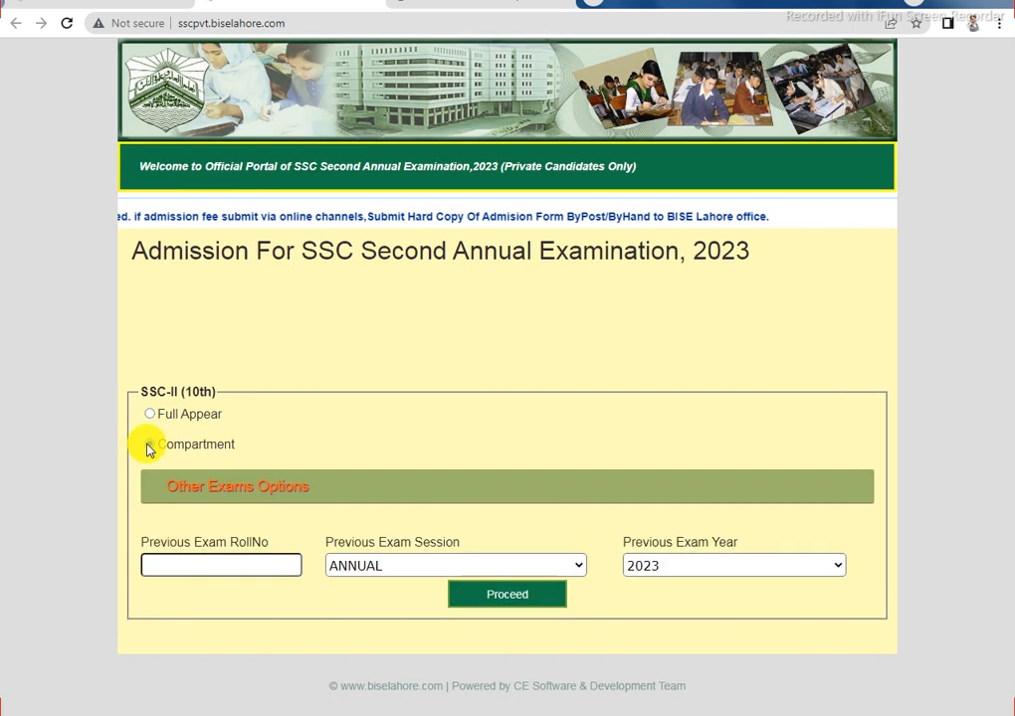
pyautogui.click(185, 564)
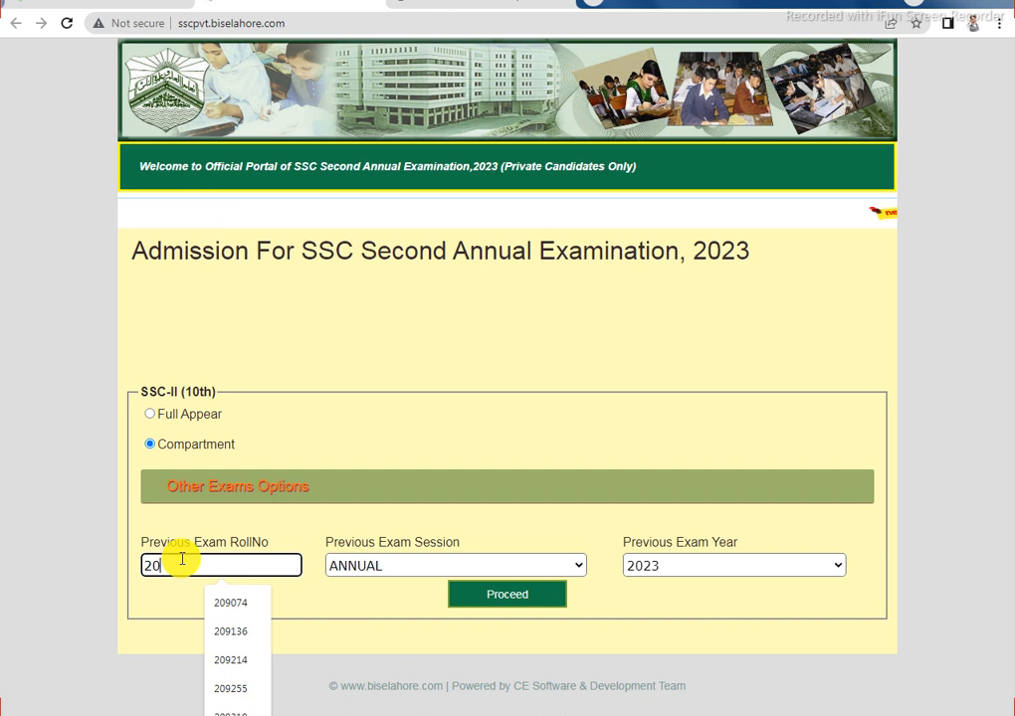
pyautogui.write('1')
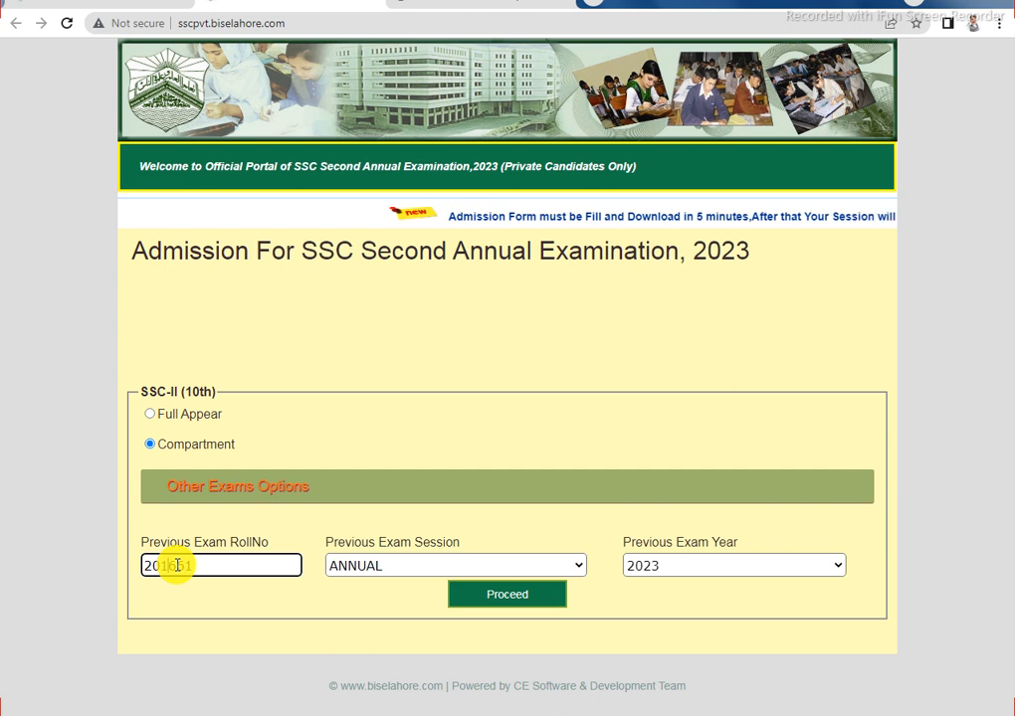
pyautogui.click(190, 563)
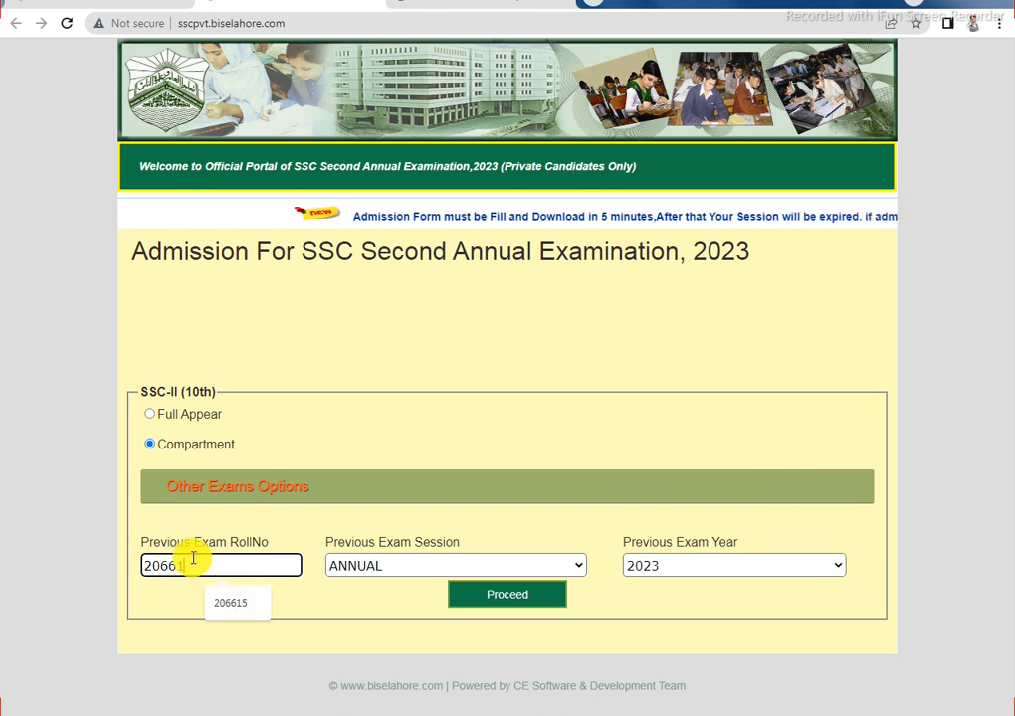
pyautogui.click(229, 609)
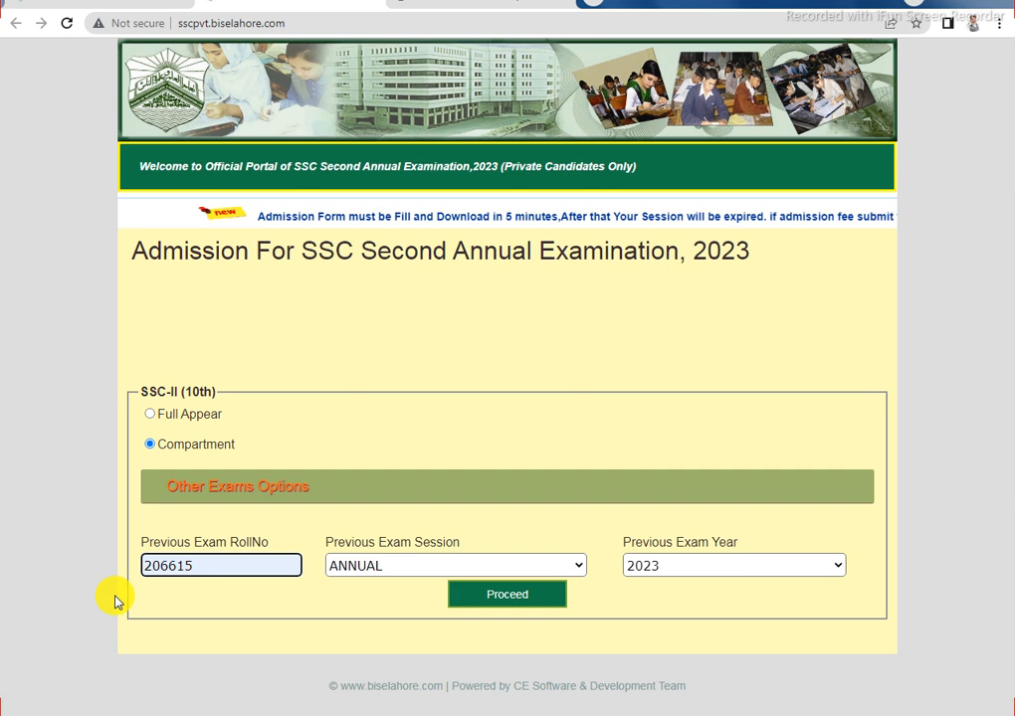
pyautogui.click(503, 598)
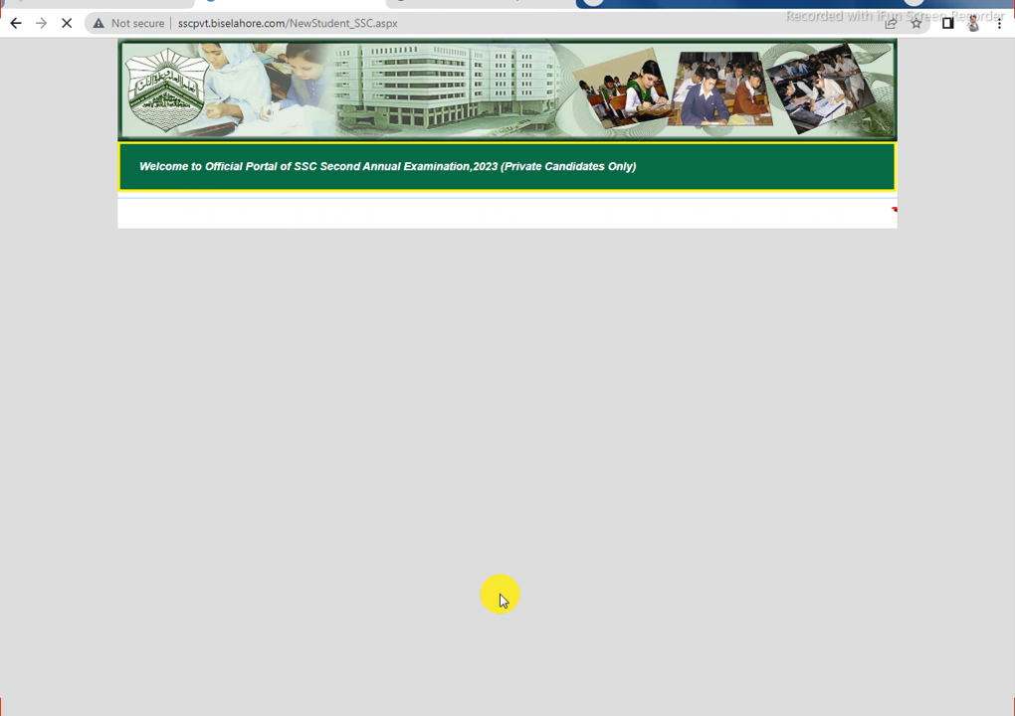
# Review the compartment admission form's personal information, candidate photo, proposed exam area and exam information sections
pyautogui.scroll(-7, 804, 418)
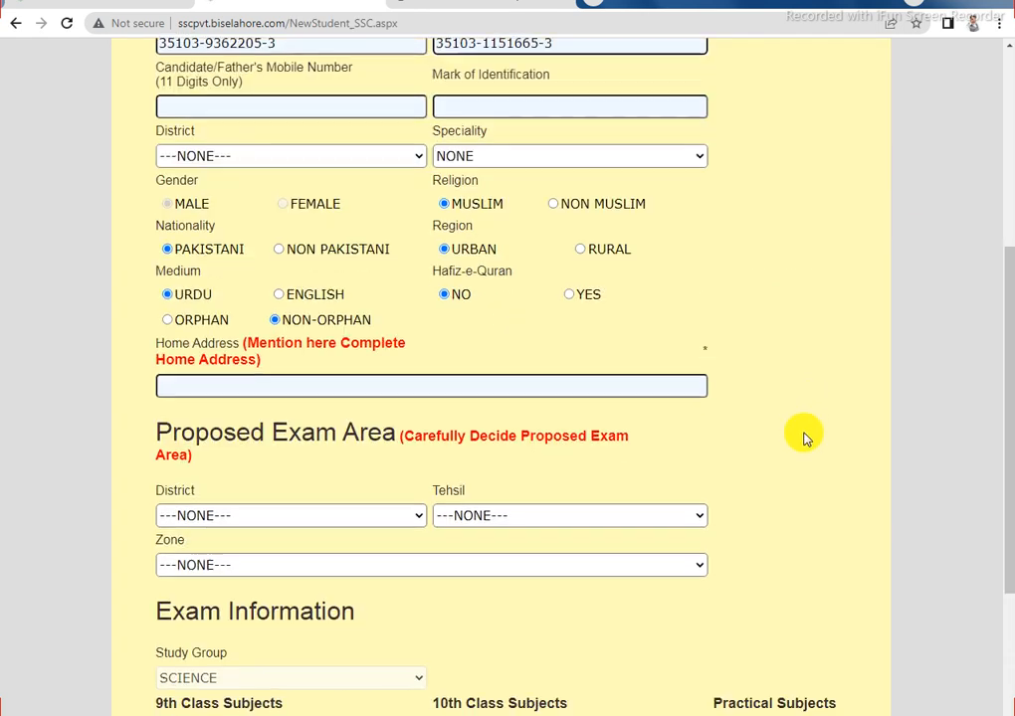
pyautogui.scroll(7, 808, 432)
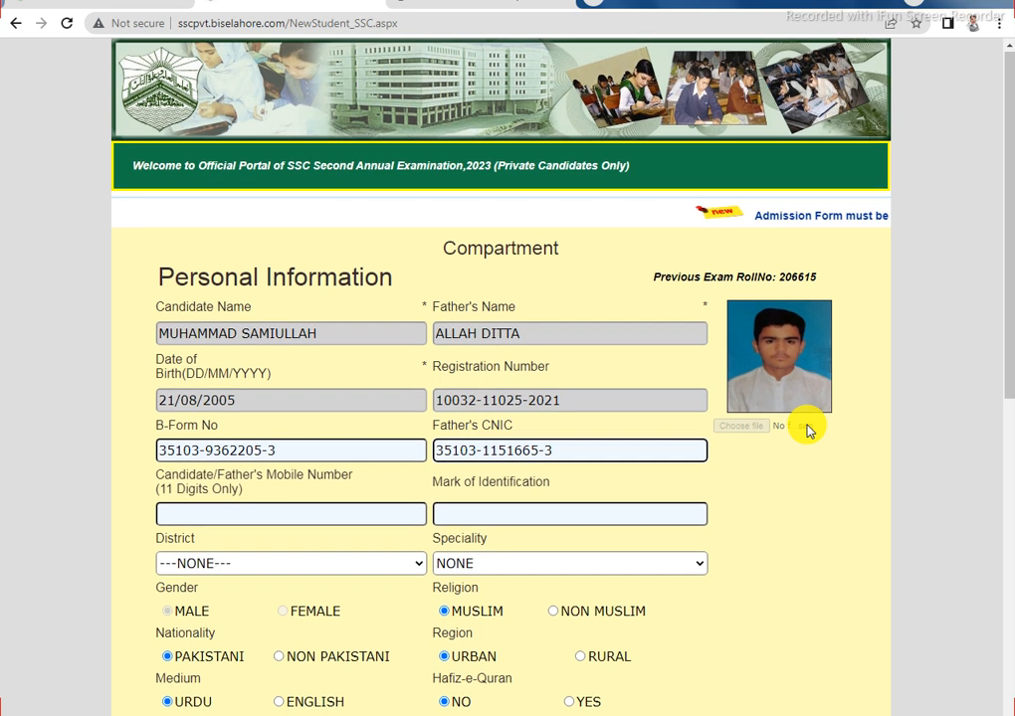
pyautogui.scroll(-7, 810, 431)
pyautogui.scroll(5, 831, 436)
pyautogui.scroll(-2, 831, 431)
pyautogui.scroll(3, 836, 418)
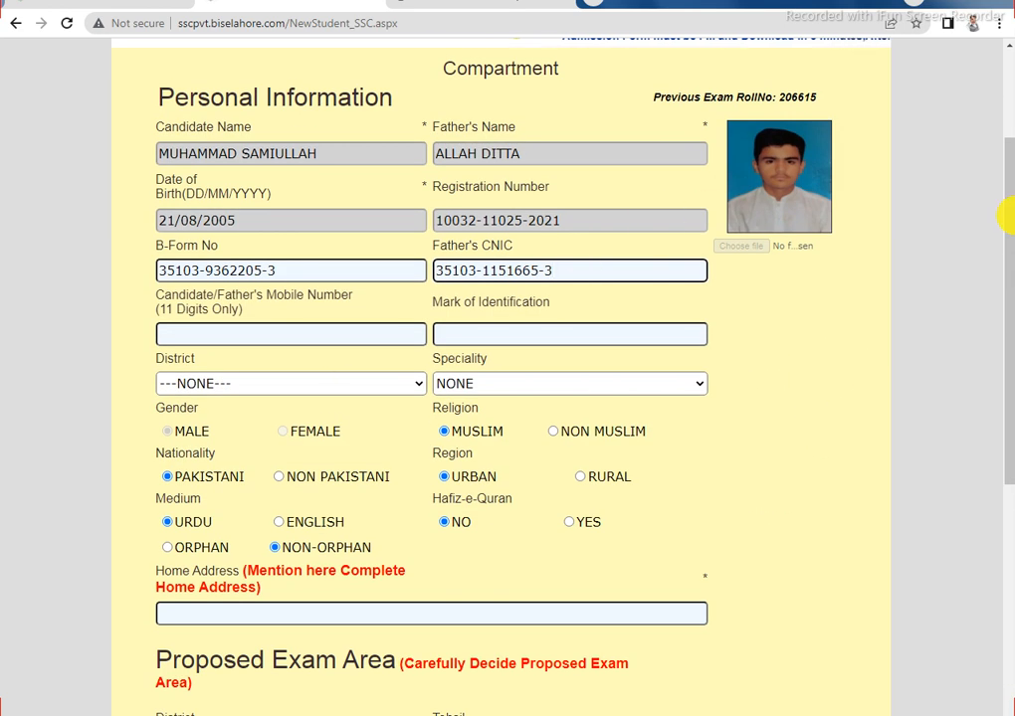
pyautogui.scroll(2, 806, 308)
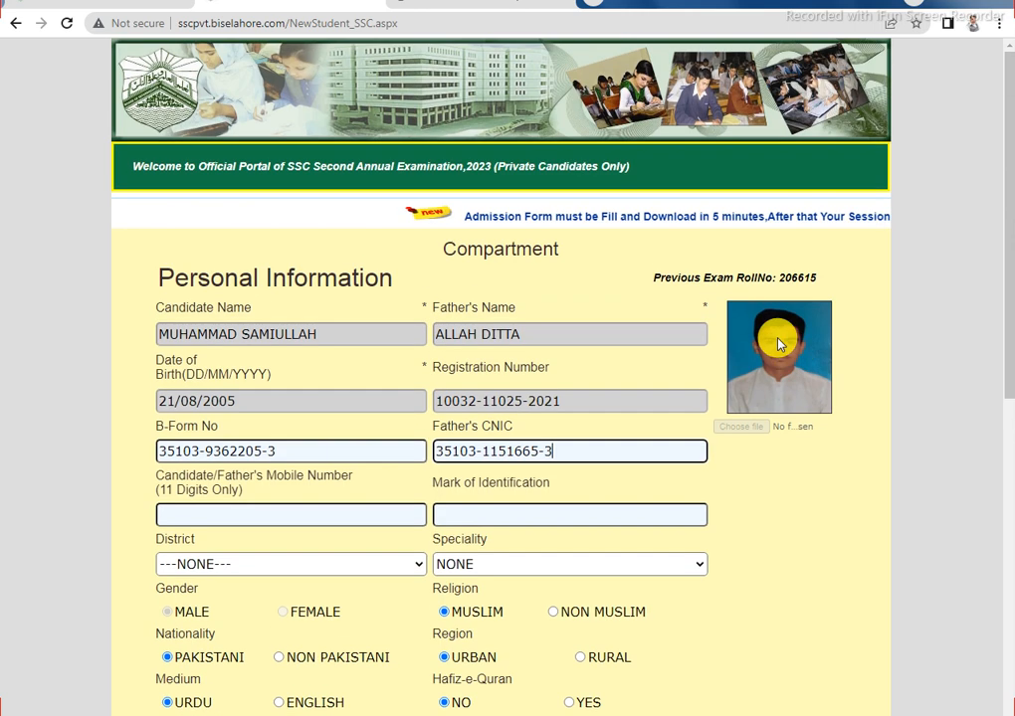
pyautogui.scroll(-6, 820, 241)
pyautogui.scroll(6, 796, 262)
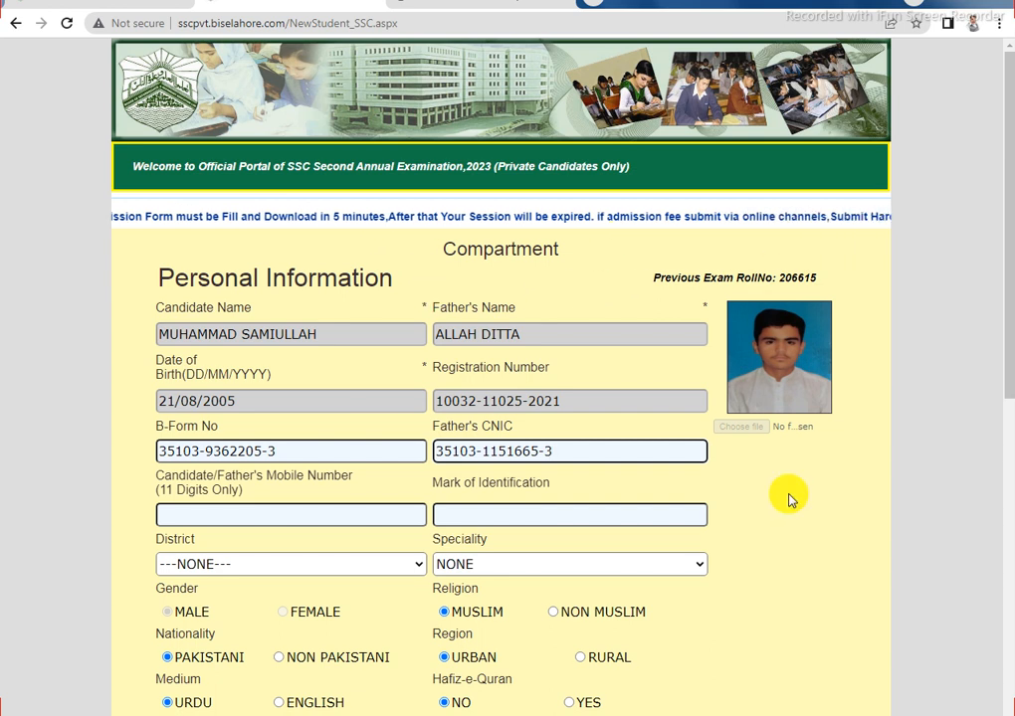
pyautogui.scroll(-2, 785, 512)
pyautogui.scroll(2, 782, 510)
pyautogui.scroll(-1, 774, 497)
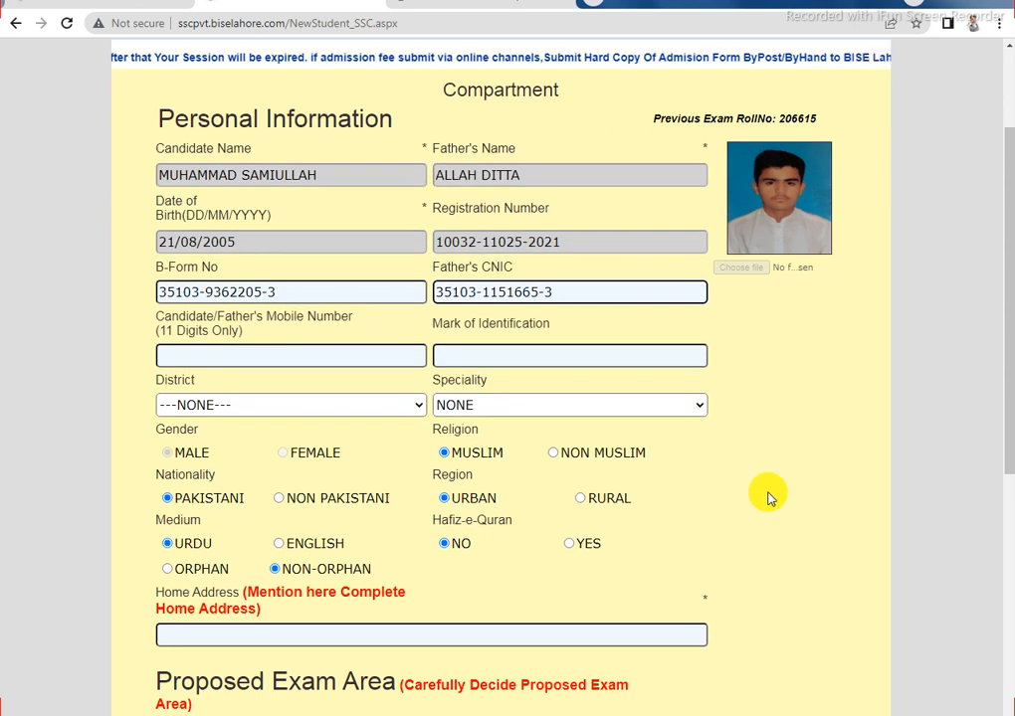
pyautogui.scroll(1, 768, 494)
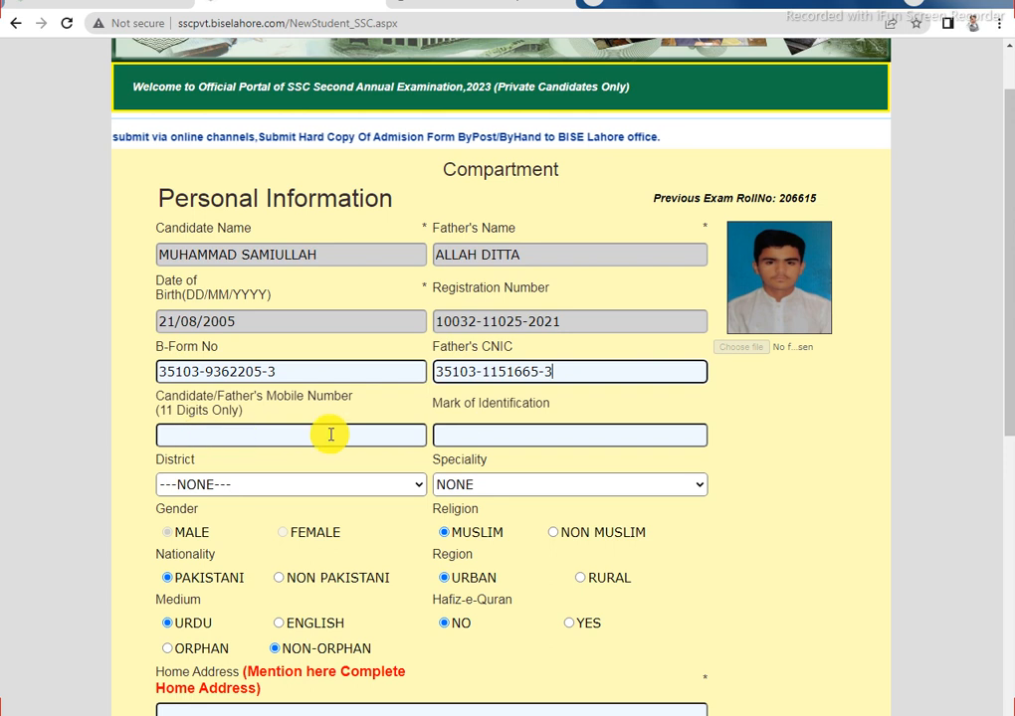
# Re-enter the final digit of the father's CNIC number in the personal information section
pyautogui.press('BackSpace')
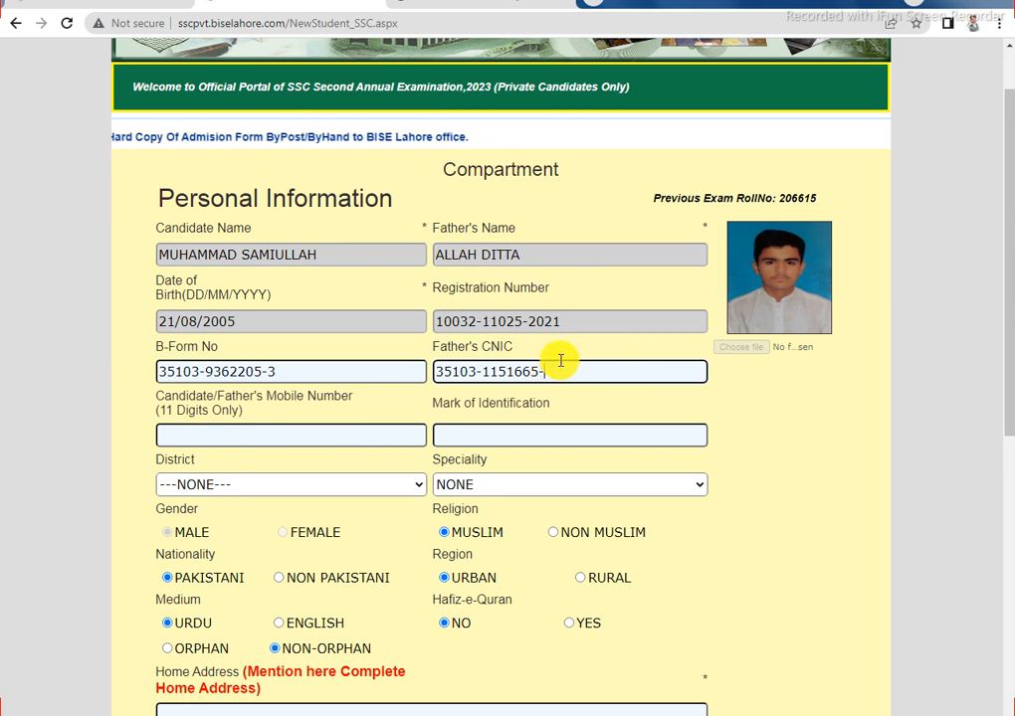
pyautogui.write('3')
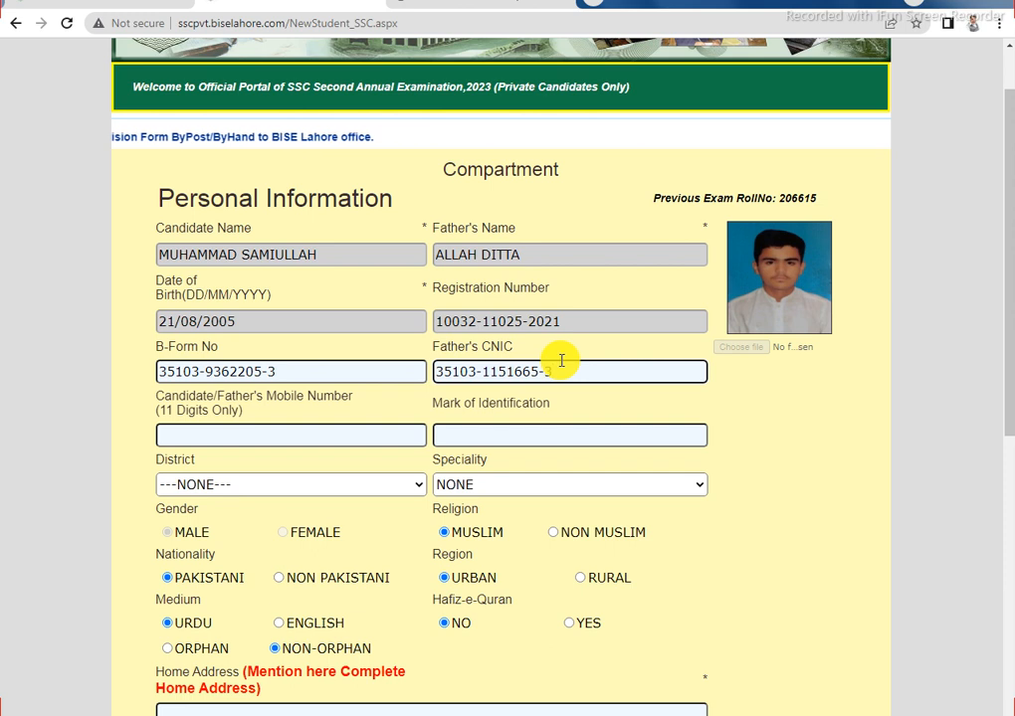
# Enter the candidate's or father's mobile number and set the mark of identification to NONE
pyautogui.click(203, 435)
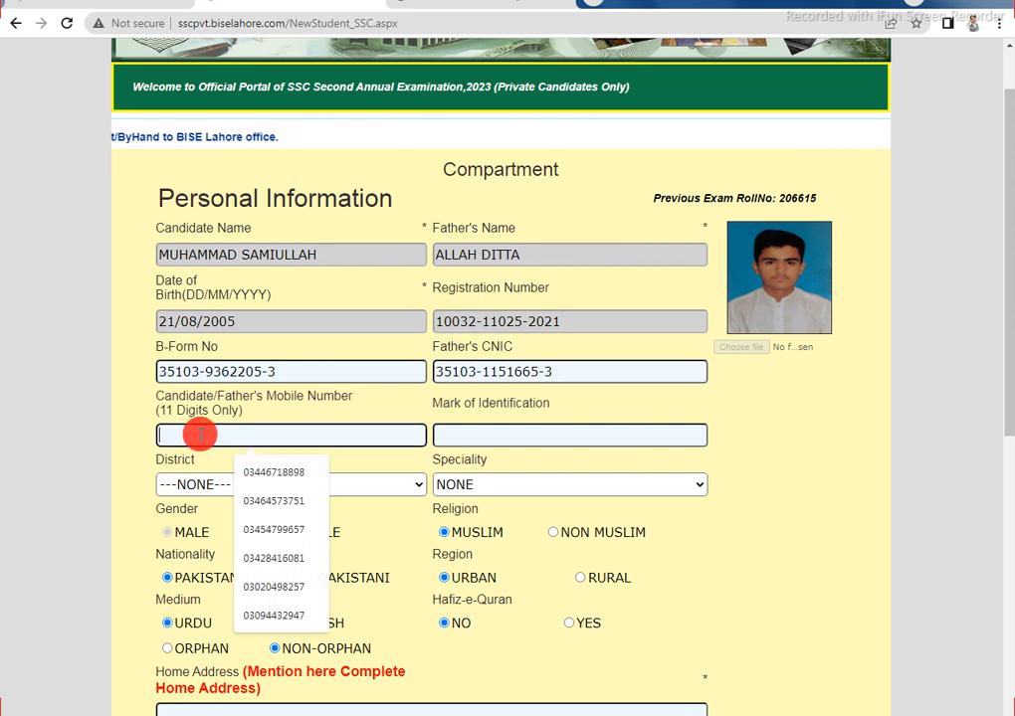
pyautogui.click(264, 472)
pyautogui.click(508, 435)
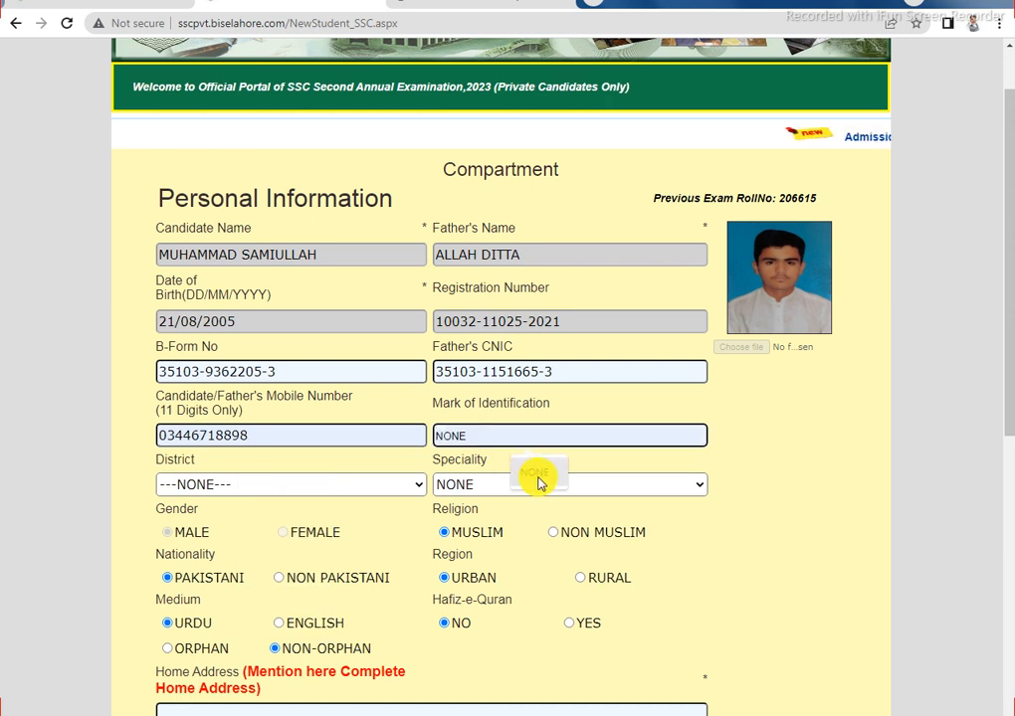
pyautogui.click(538, 479)
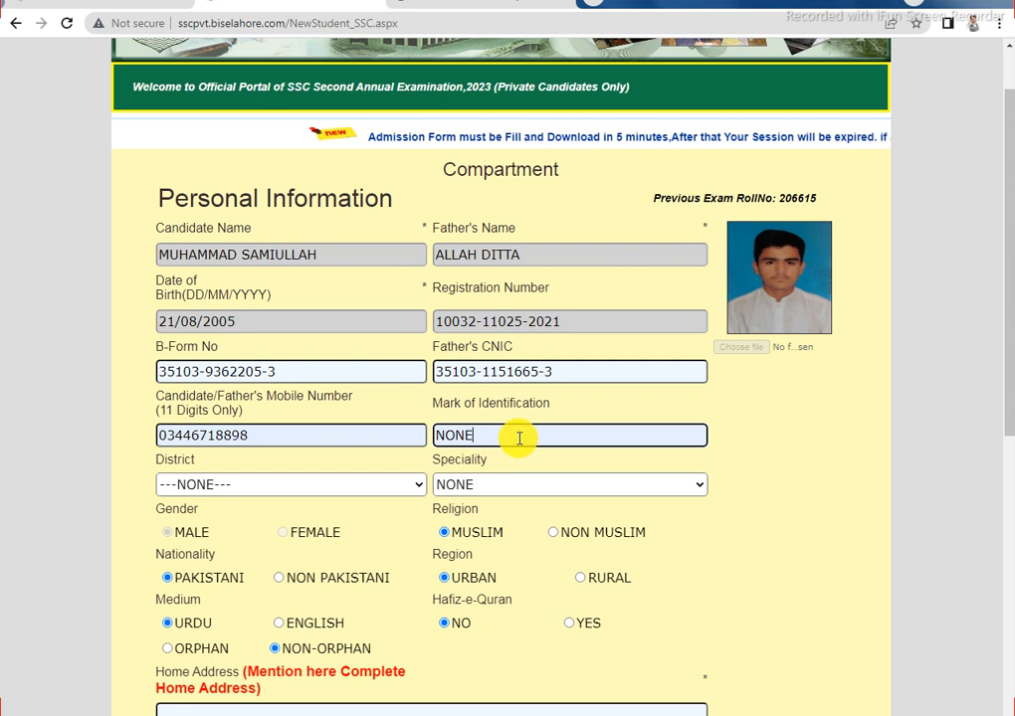
# Set the candidate's district to LAHORE in the personal information section
pyautogui.click(236, 485)
pyautogui.scroll(10, 298, 329)
pyautogui.scroll(-8, 244, 323)
pyautogui.scroll(-3, 217, 202)
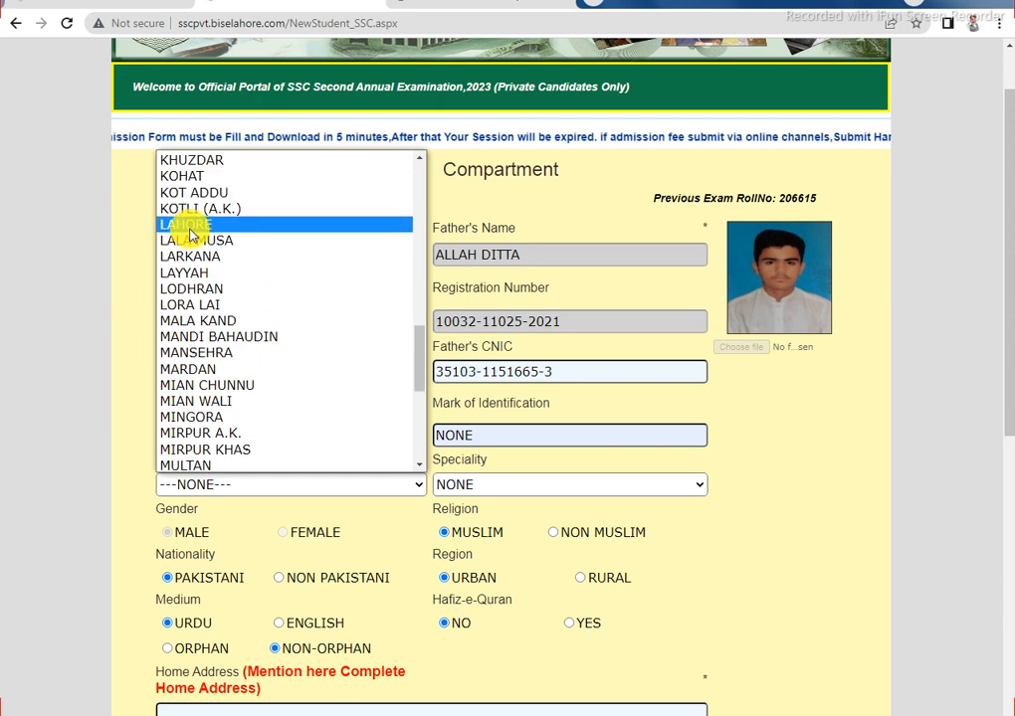
pyautogui.click(189, 223)
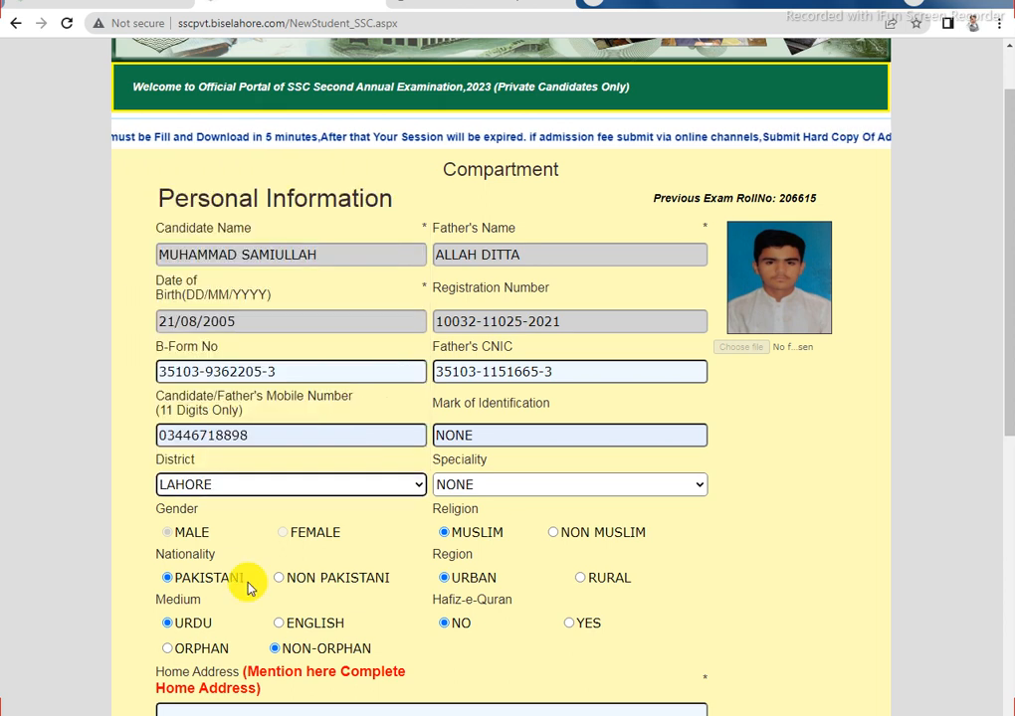
# Check the speciality options while keeping NONE, and try the ENGLISH medium before restoring URDU
pyautogui.click(594, 488)
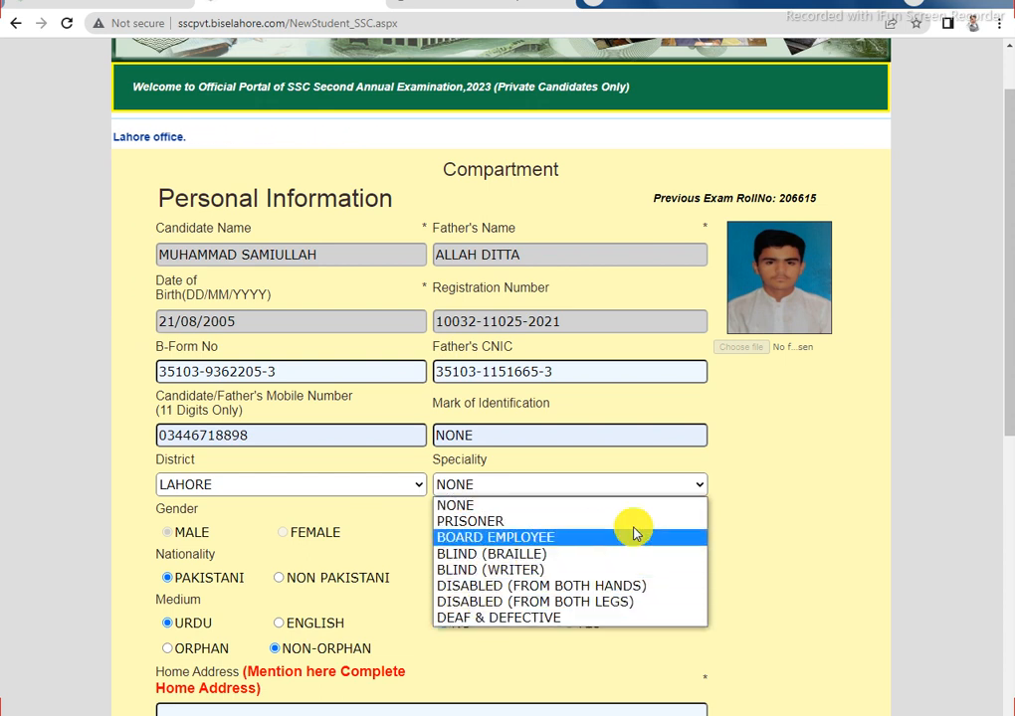
pyautogui.click(744, 570)
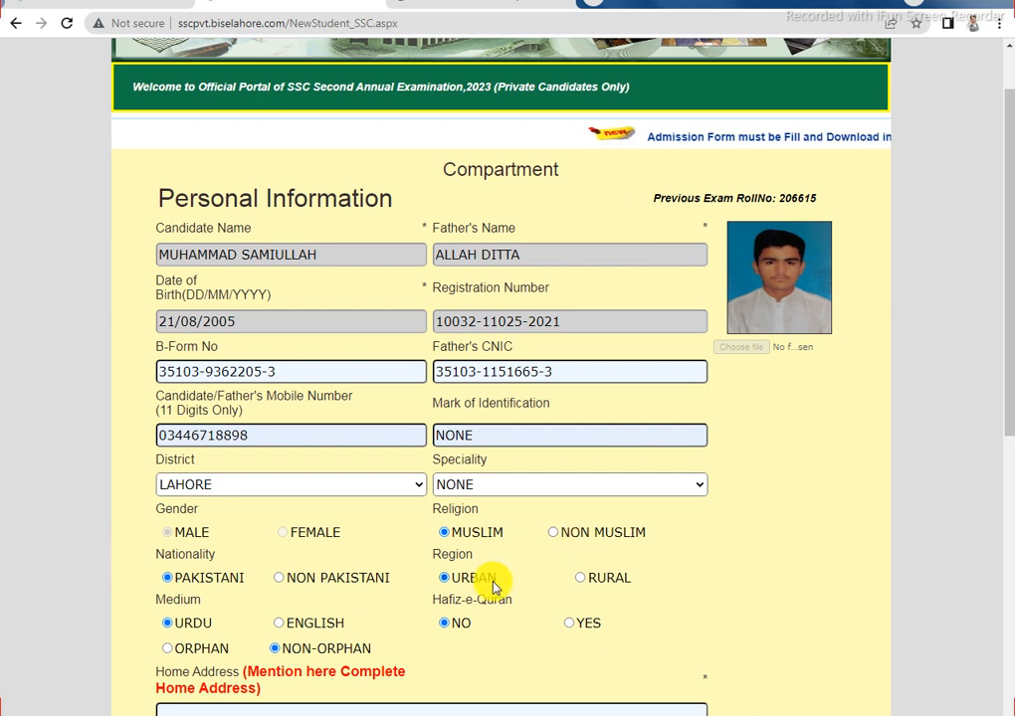
pyautogui.scroll(-1, 556, 556)
pyautogui.scroll(-1, 555, 557)
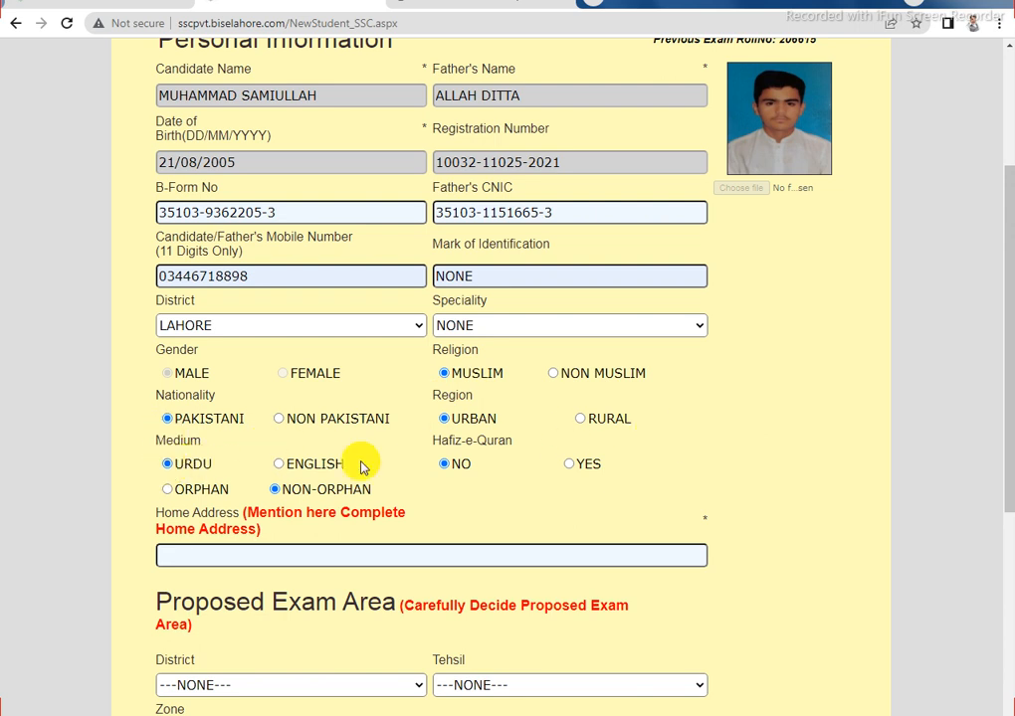
pyautogui.click(280, 466)
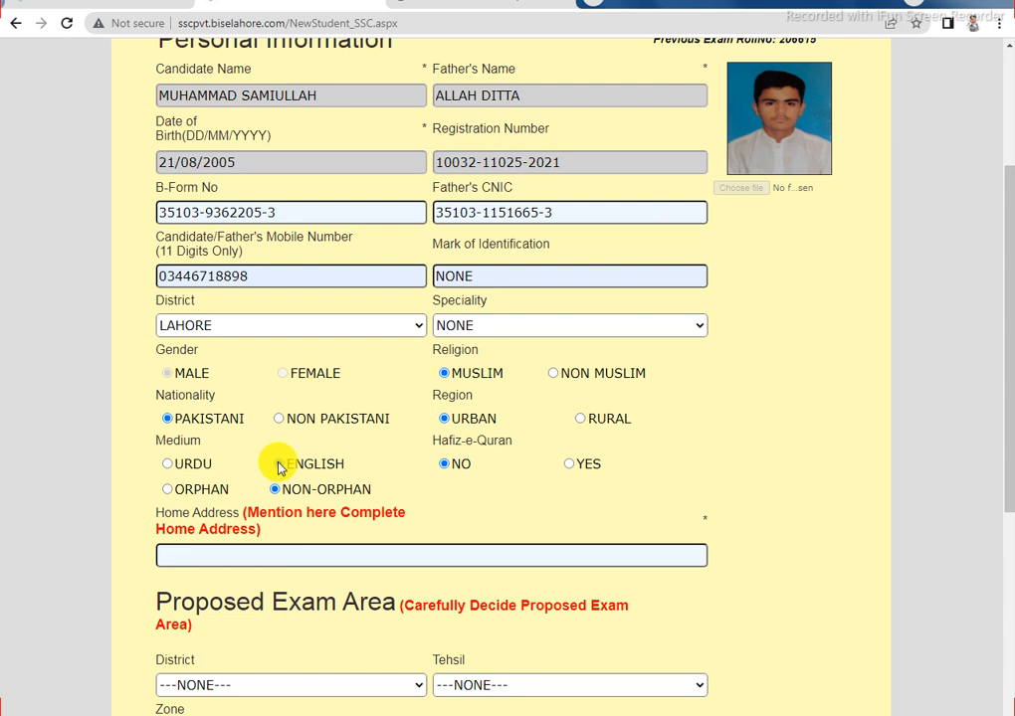
pyautogui.click(168, 465)
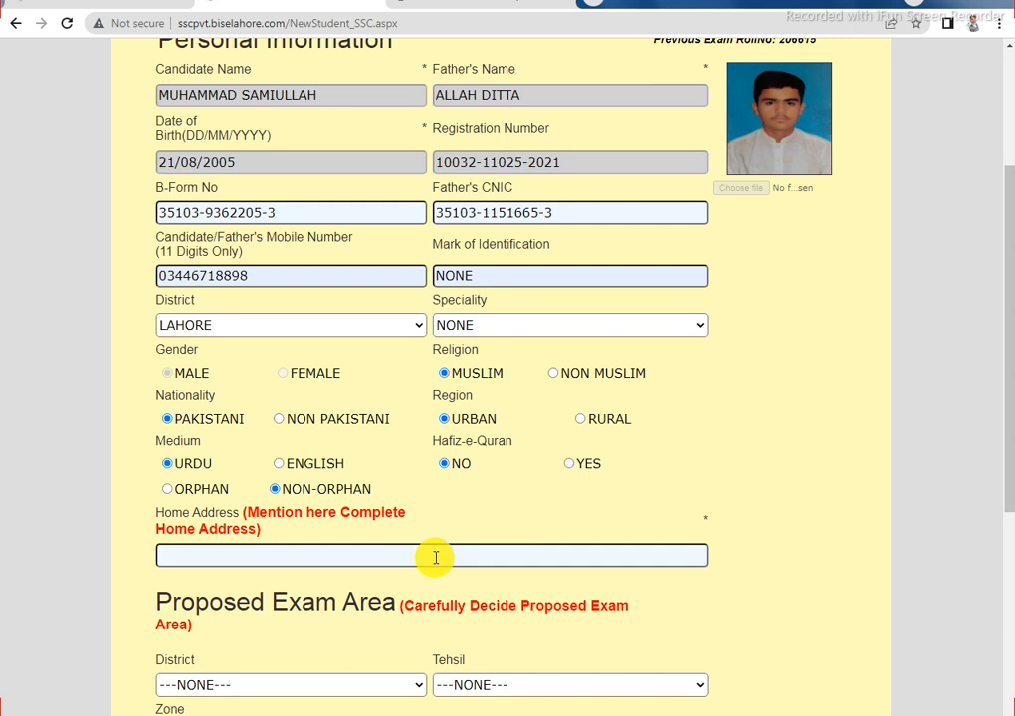
# Fill in the candidate's complete home address from the previously entered suggestions
pyautogui.scroll(-1, 424, 558)
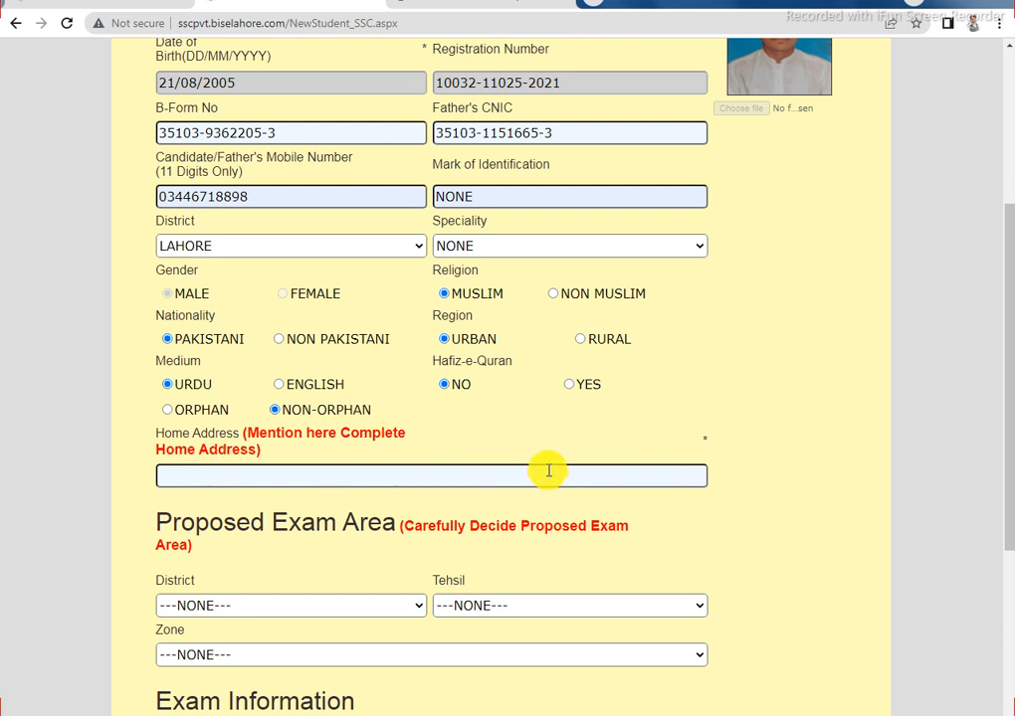
pyautogui.click(167, 477)
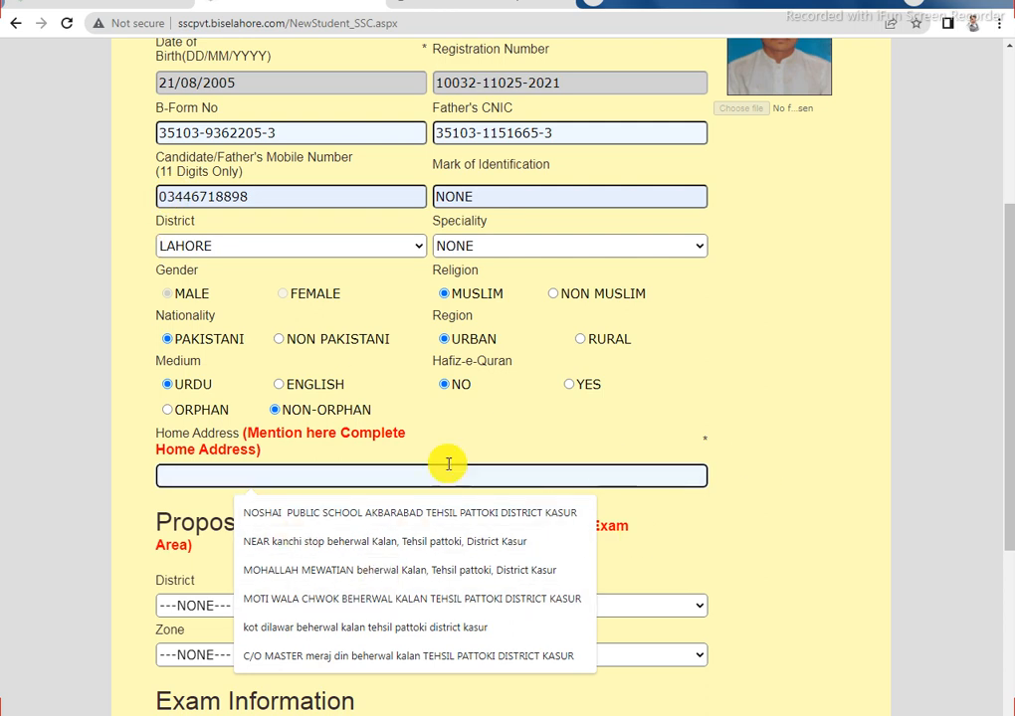
pyautogui.click(251, 515)
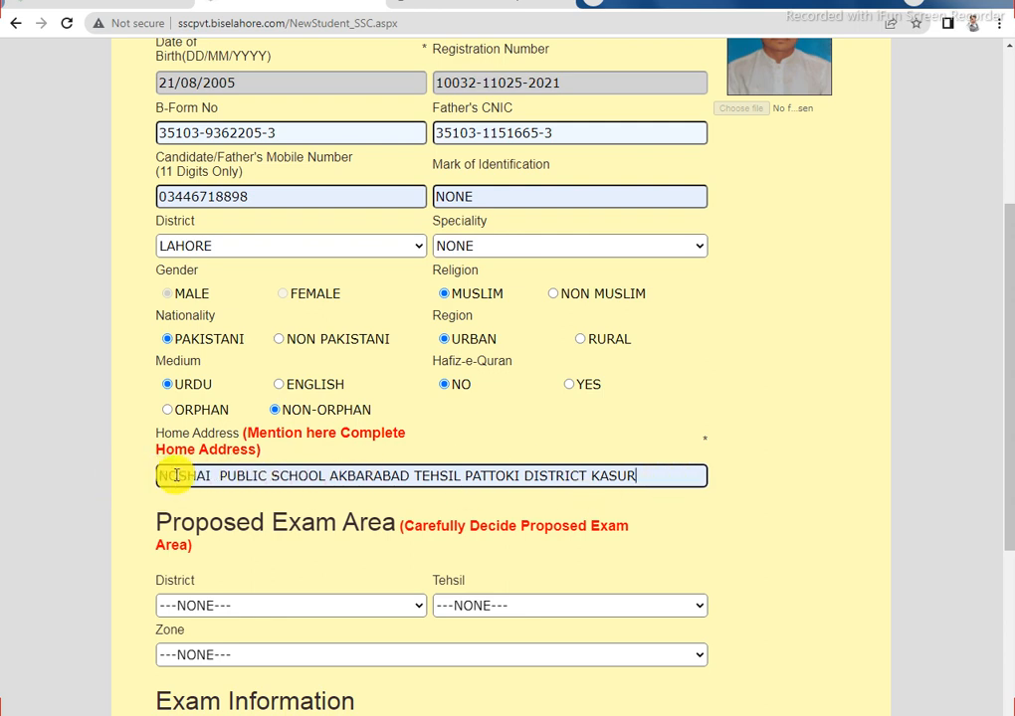
# Set the proposed exam area to district KASUR, tehsil PATTOKI and zone SARAI MUGHAL
pyautogui.scroll(-2, 533, 487)
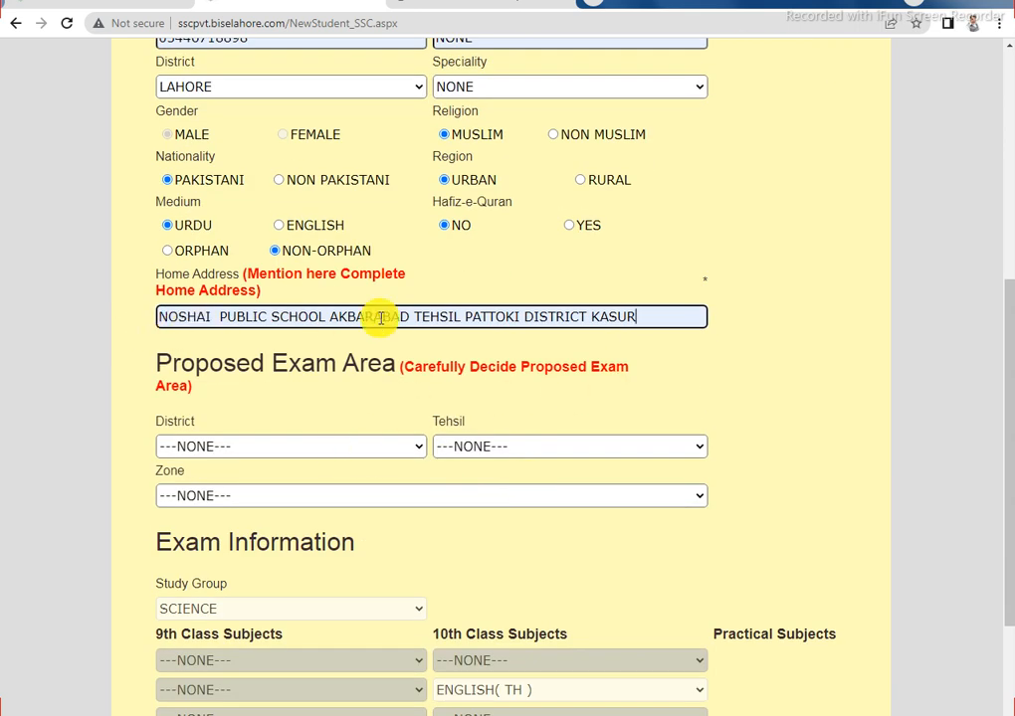
pyautogui.click(364, 448)
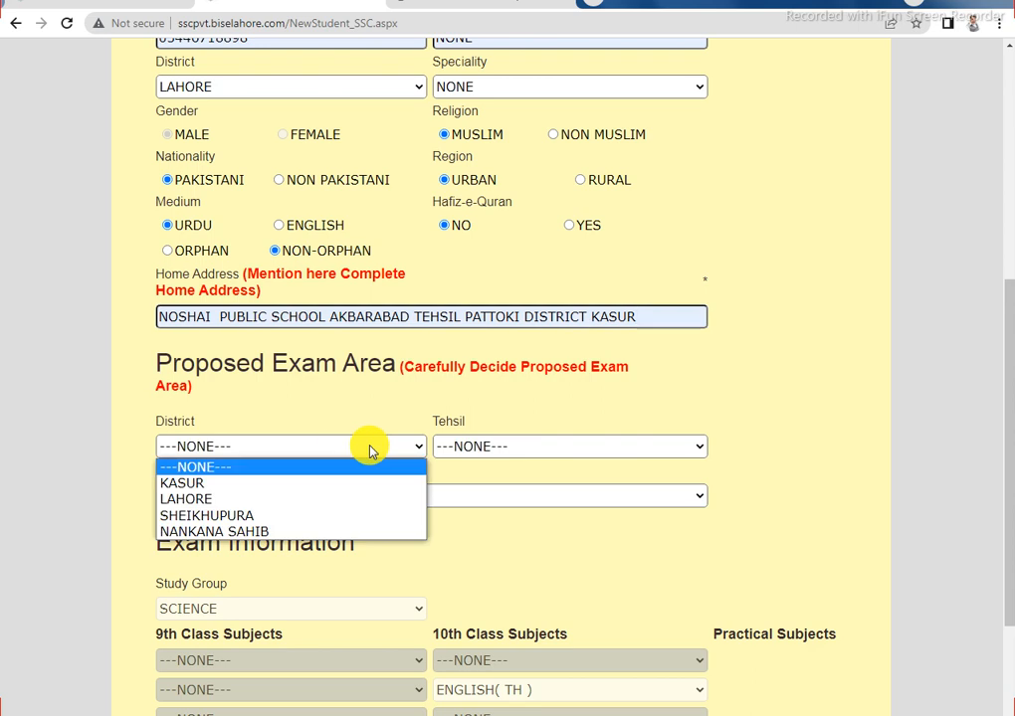
pyautogui.click(191, 485)
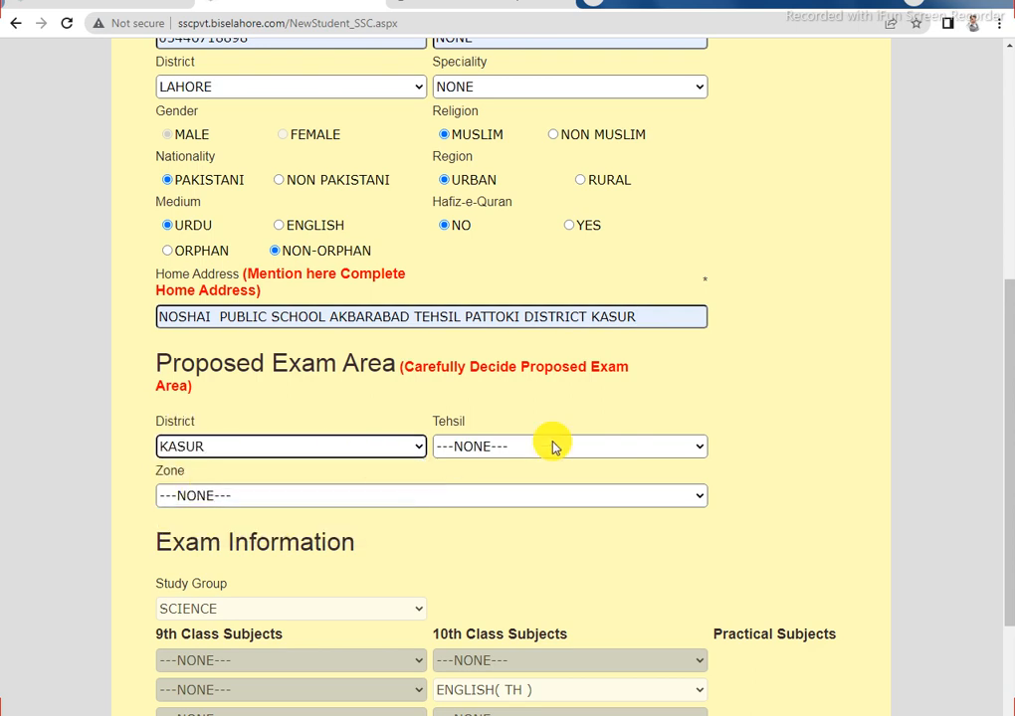
pyautogui.click(555, 447)
pyautogui.click(465, 531)
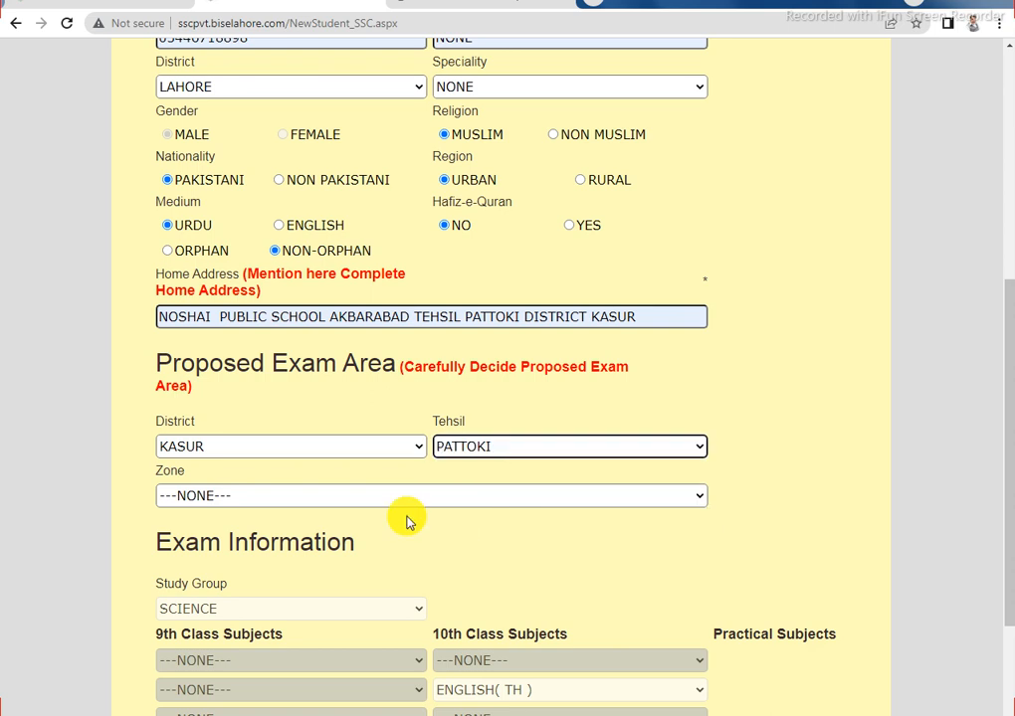
pyautogui.click(222, 497)
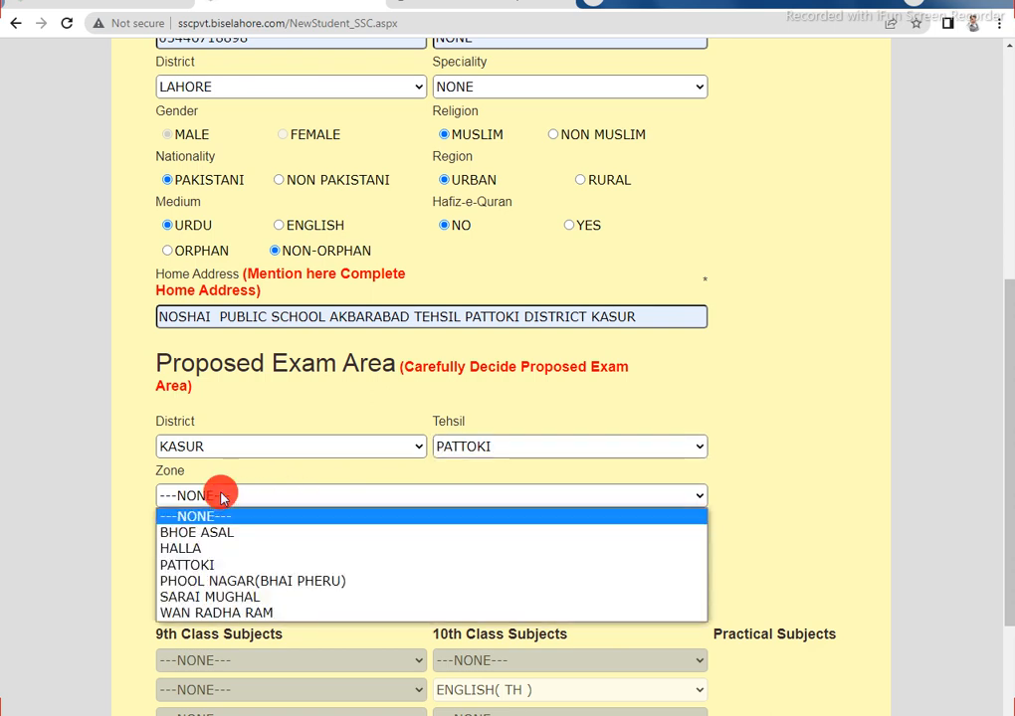
pyautogui.click(223, 597)
# Check the exam information section, save the completed admission form and accept the confirmation messages
pyautogui.scroll(-3, 472, 522)
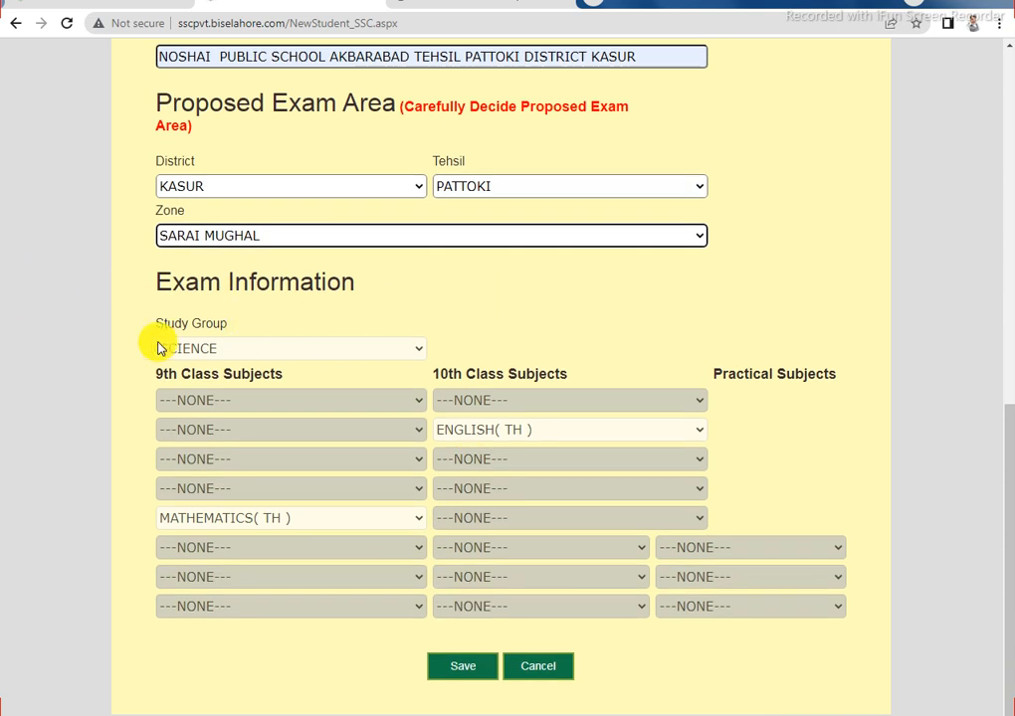
pyautogui.click(235, 352)
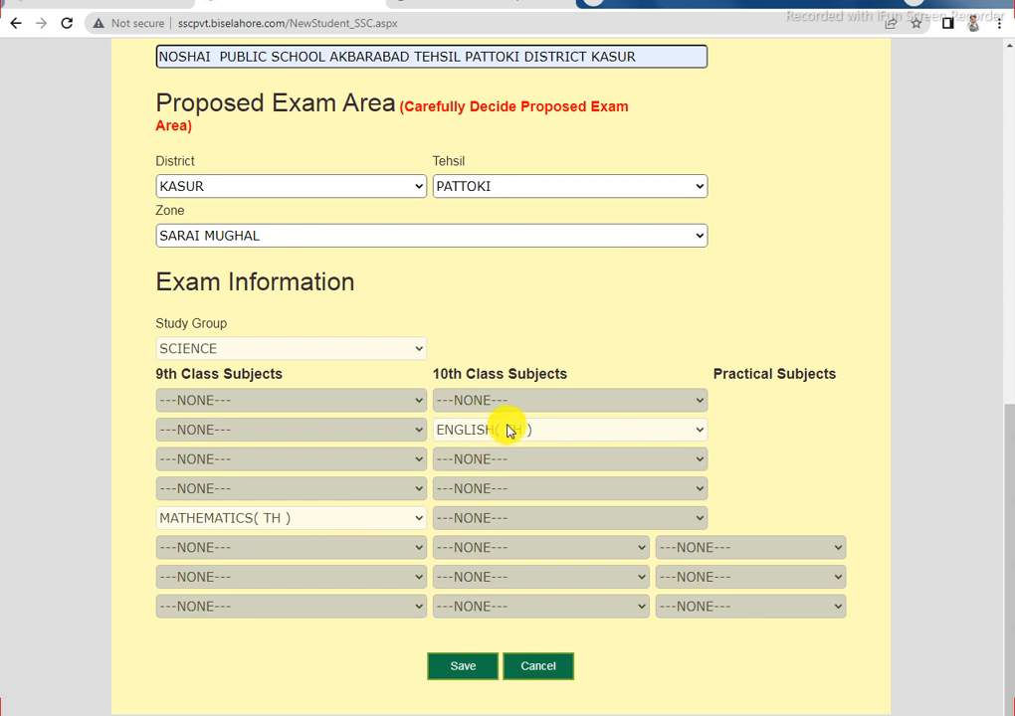
pyautogui.click(467, 667)
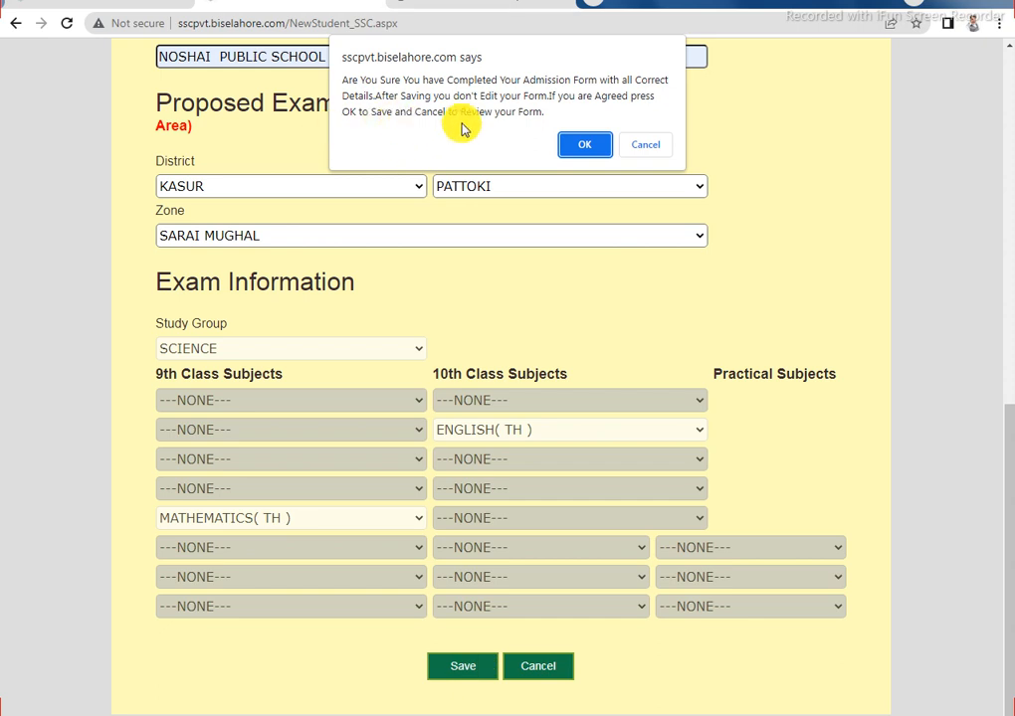
pyautogui.click(584, 146)
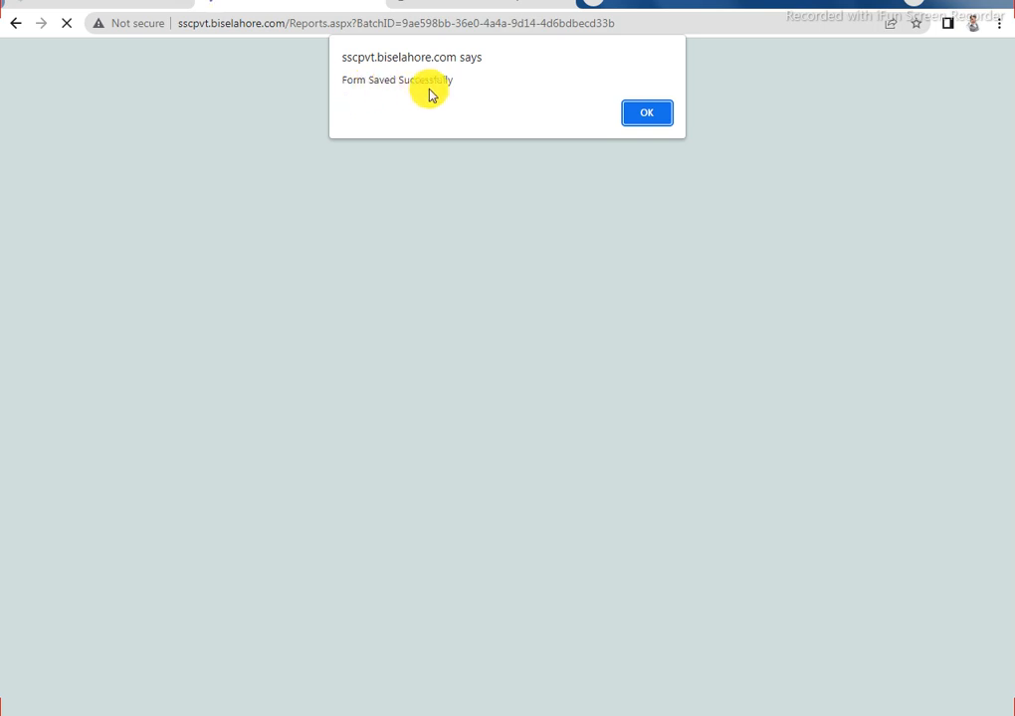
pyautogui.click(646, 116)
pyautogui.click(645, 116)
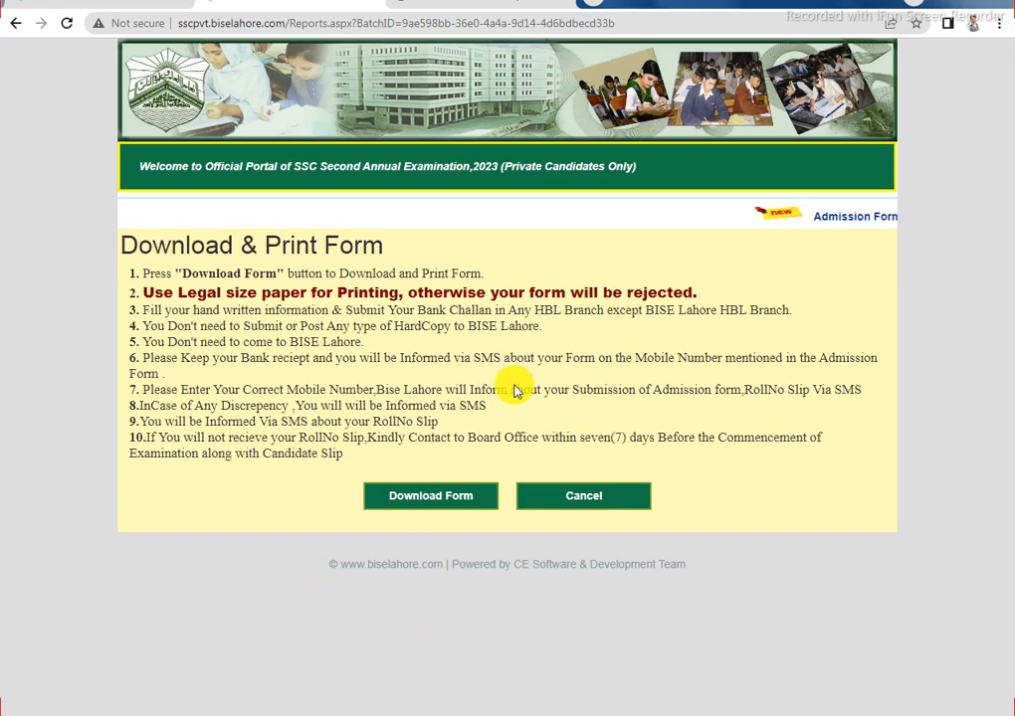
# Download the admission form and move the Report (2) PDF from the Downloads folder to the desktop
pyautogui.click(438, 501)
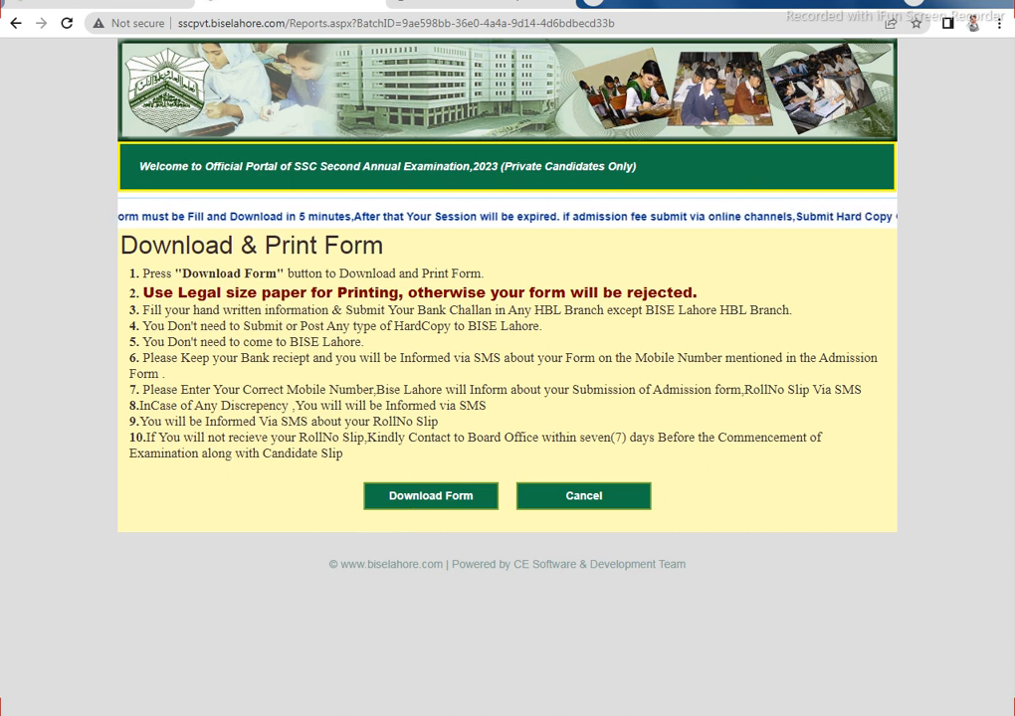
pyautogui.rightClick(45, 714)
pyautogui.click(115, 697)
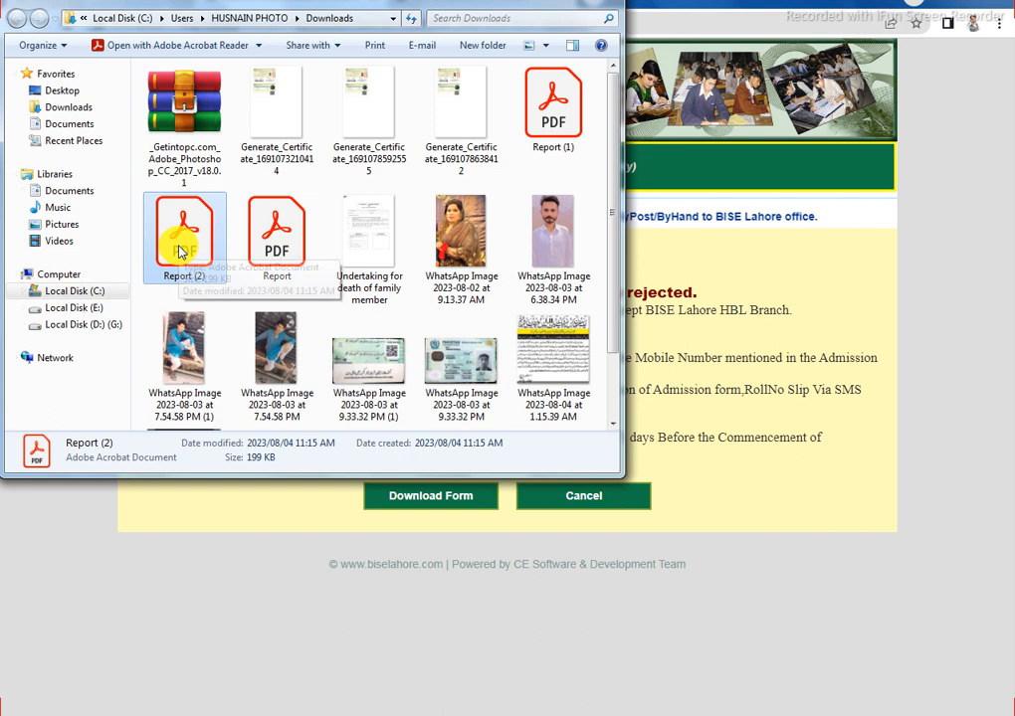
pyautogui.moveTo(182, 252); pyautogui.dragTo(92, 93)
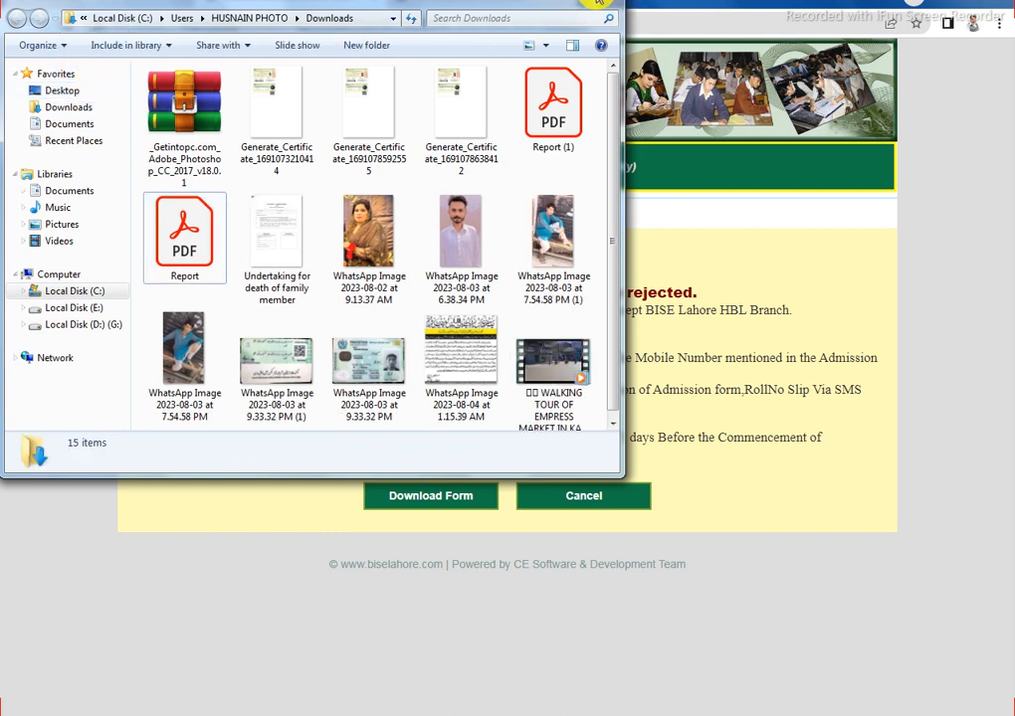
pyautogui.click(598, 3)
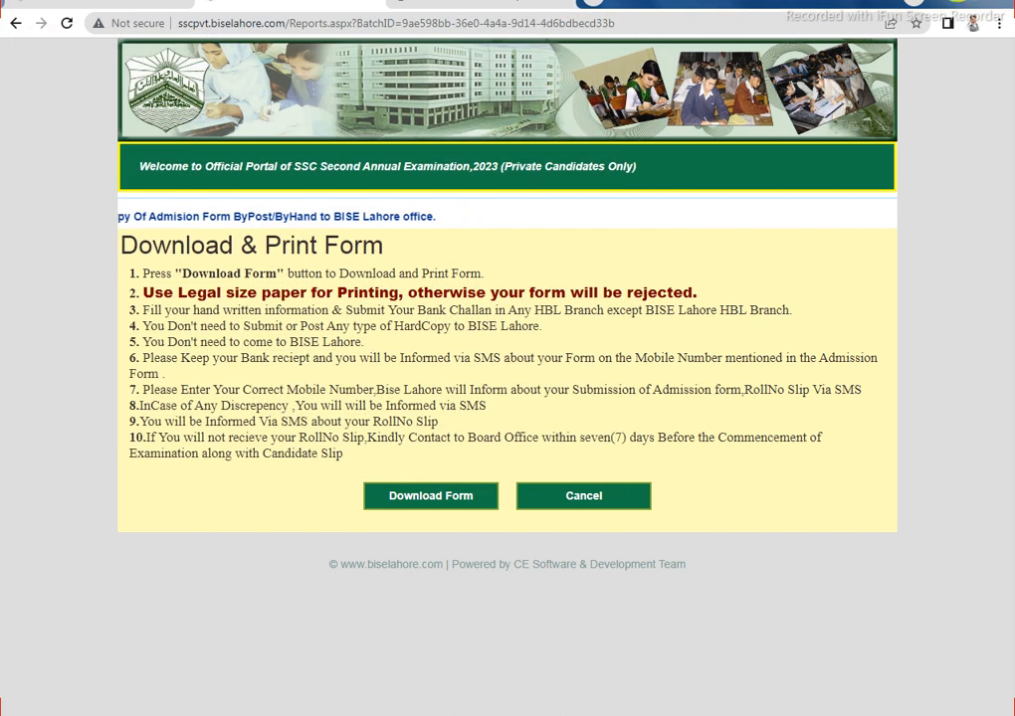
# Open the Report (2) PDF from the desktop, review the admission form's candidate details, subjects and fee section, and close it
pyautogui.click(928, 2)
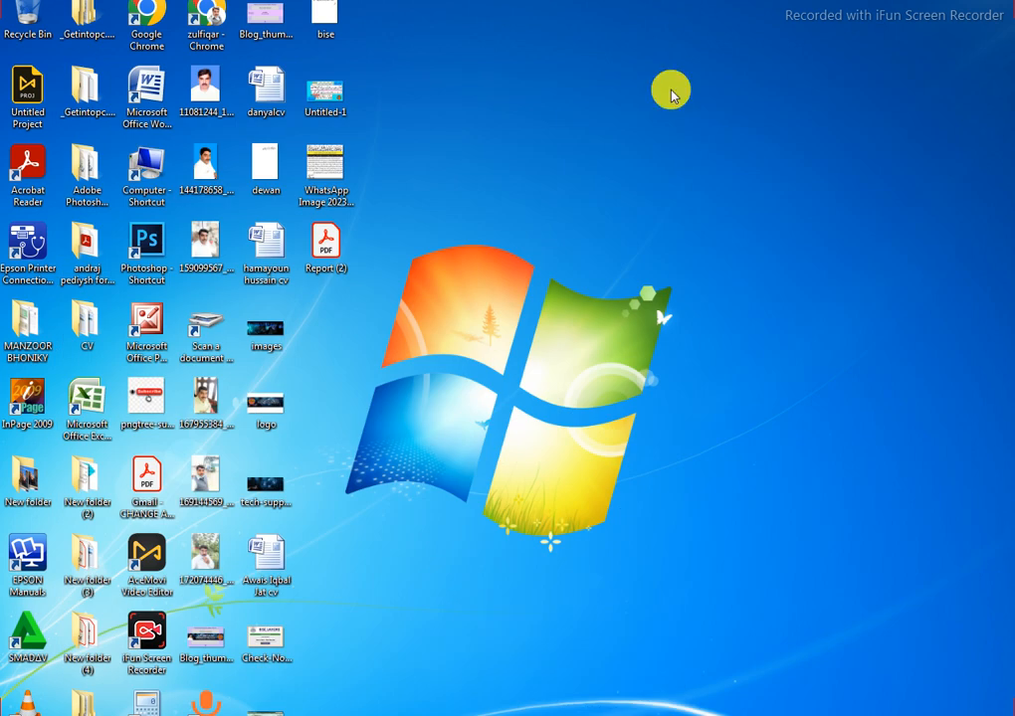
pyautogui.doubleClick(322, 250)
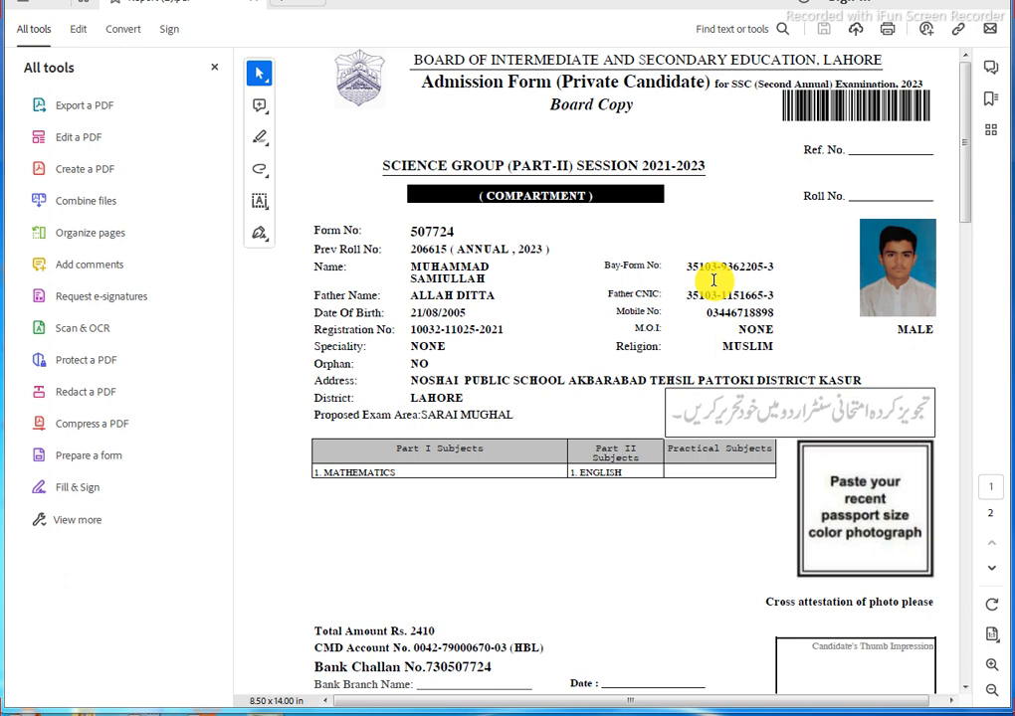
pyautogui.scroll(-2, 611, 199)
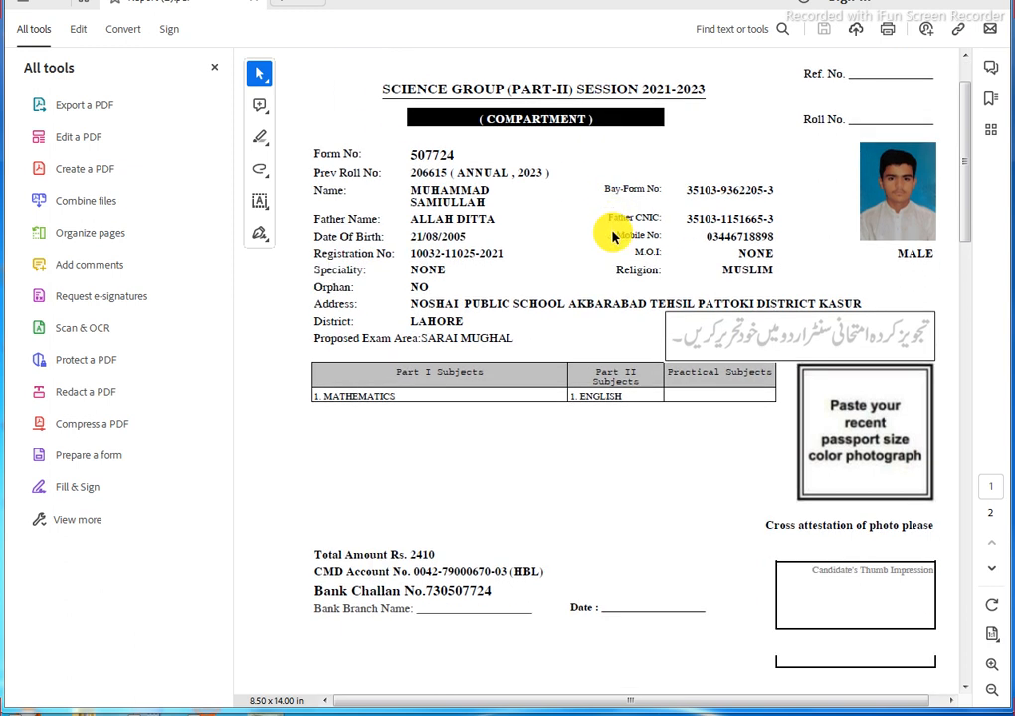
pyautogui.scroll(2, 686, 240)
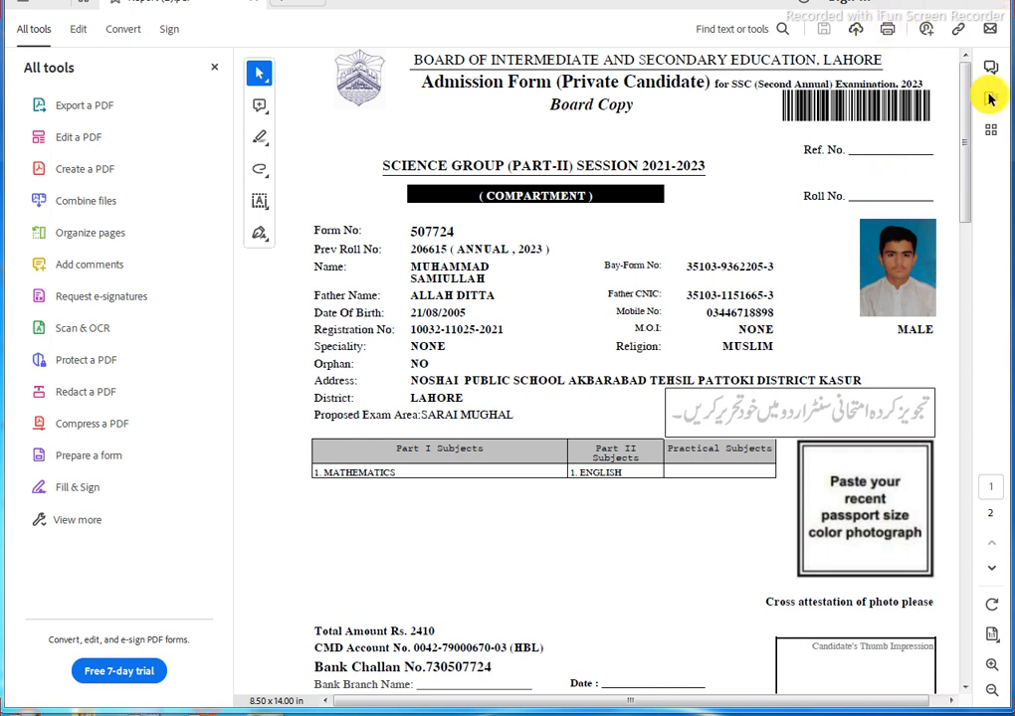
pyautogui.scroll(-7, 680, 427)
pyautogui.scroll(4, 679, 438)
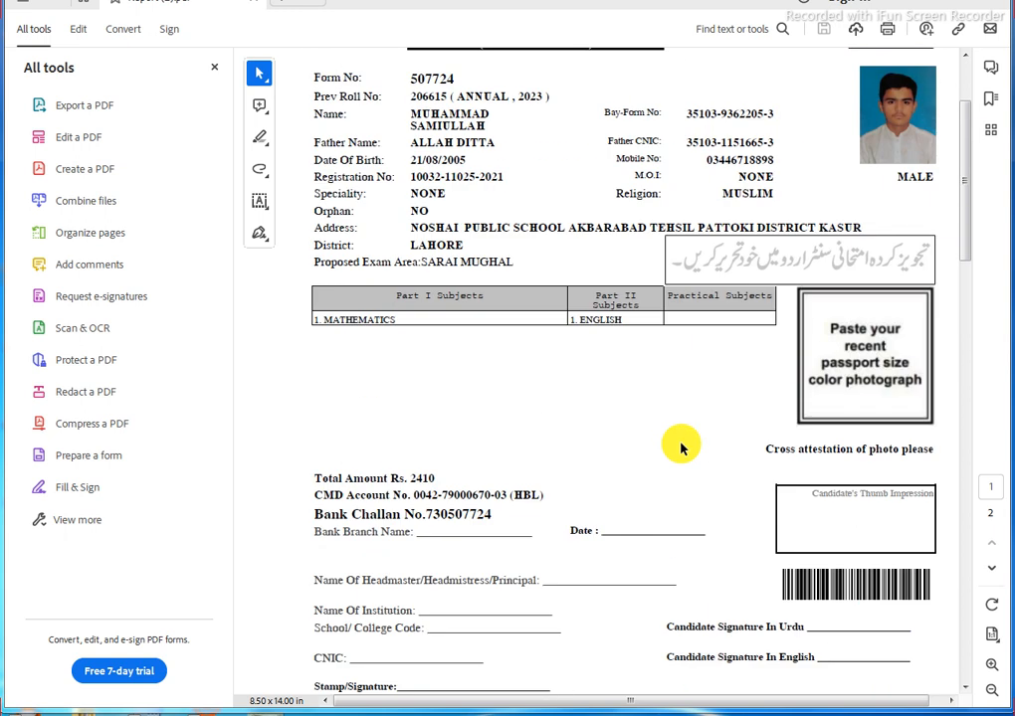
pyautogui.scroll(3, 680, 446)
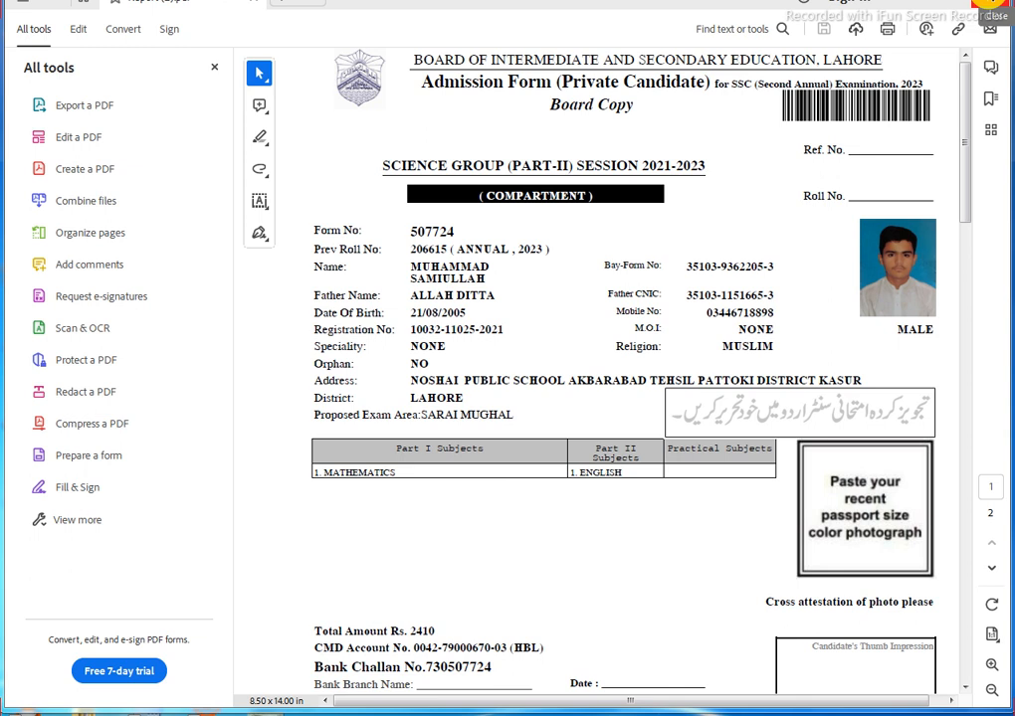
pyautogui.click(991, 5)
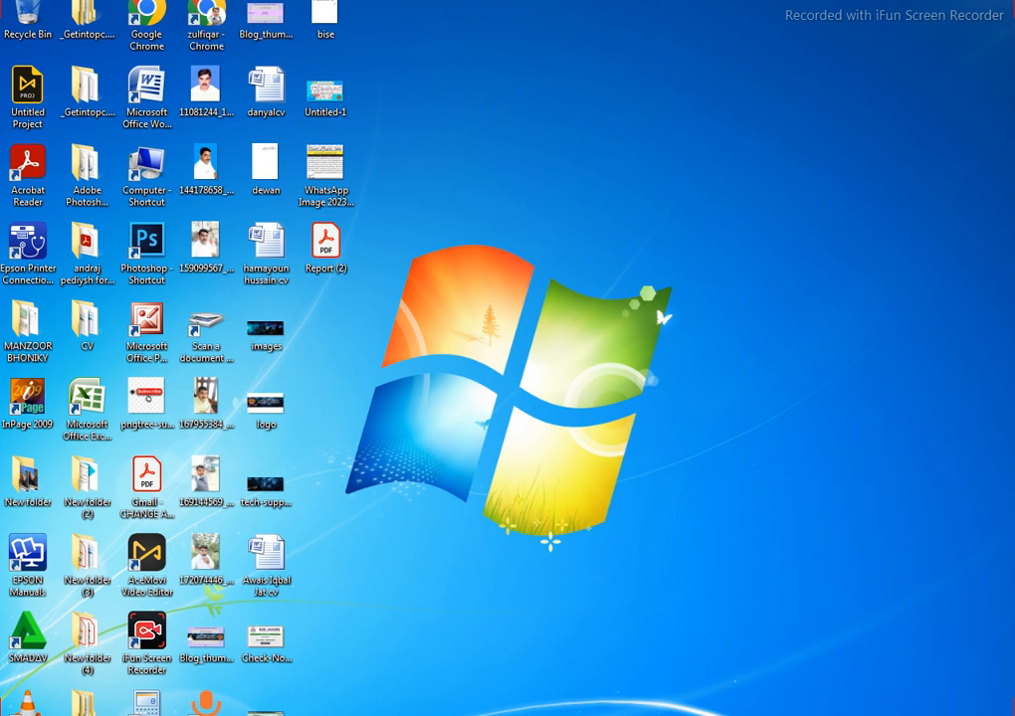
# Switch to Chrome and open WhatsApp Web in a new browser tab
pyautogui.moveTo(562, 712)
pyautogui.click(494, 698)
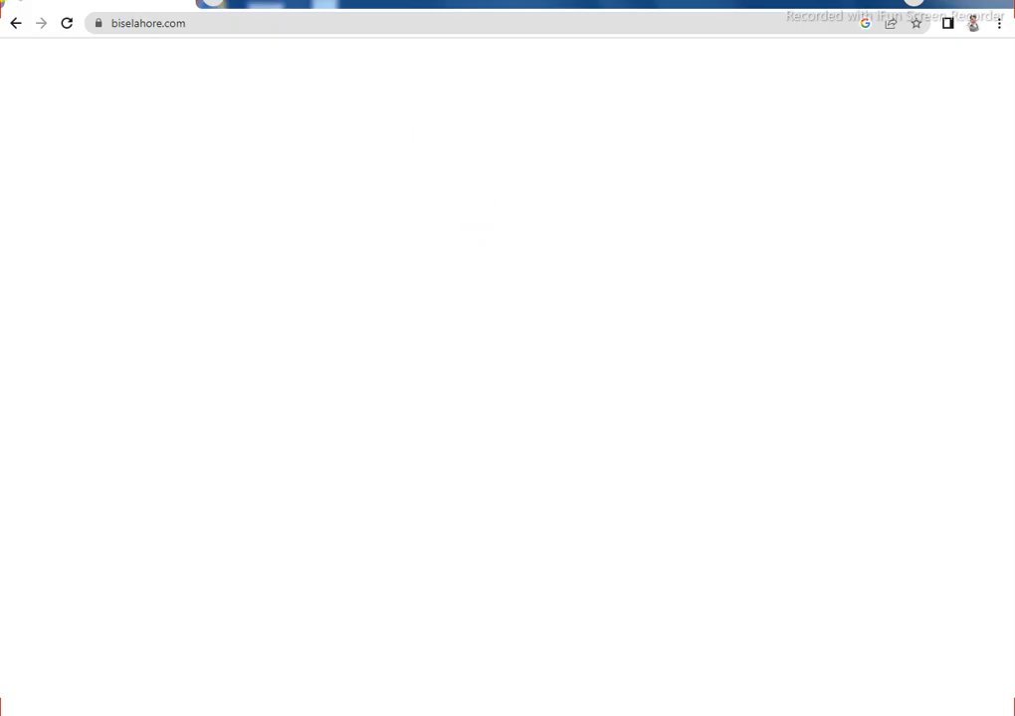
pyautogui.click(214, 3)
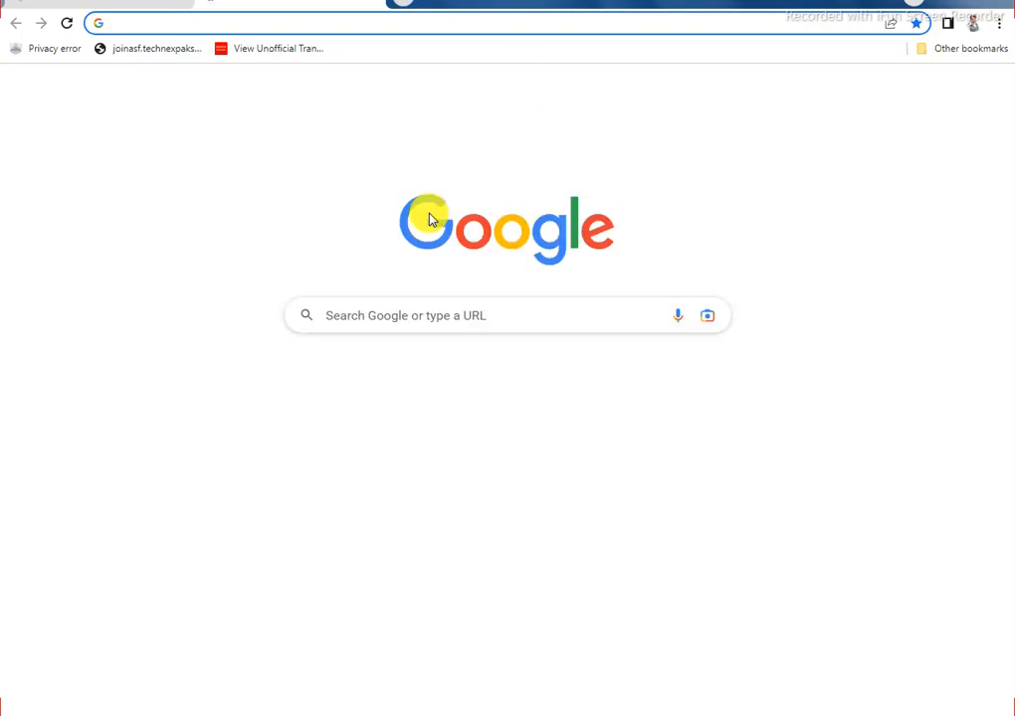
pyautogui.click(588, 383)
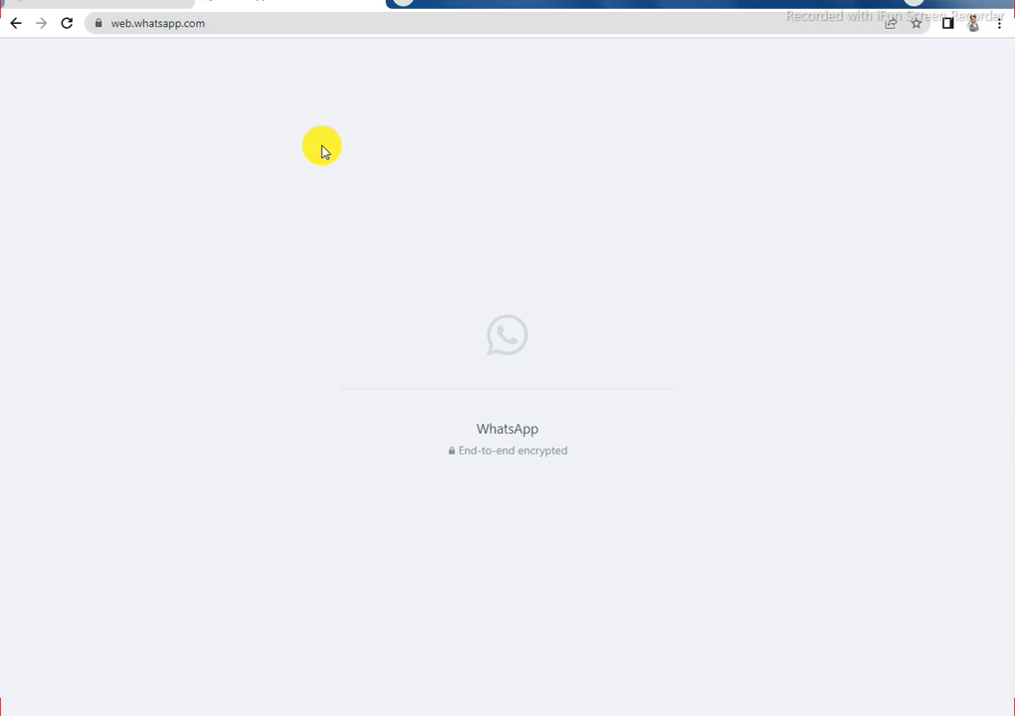
pyautogui.click(100, 3)
pyautogui.click(141, 4)
pyautogui.click(283, 3)
pyautogui.click(140, 4)
pyautogui.click(269, 3)
pyautogui.click(140, 4)
pyautogui.click(284, 3)
pyautogui.click(140, 4)
pyautogui.click(298, 3)
pyautogui.click(141, 4)
pyautogui.click(288, 3)
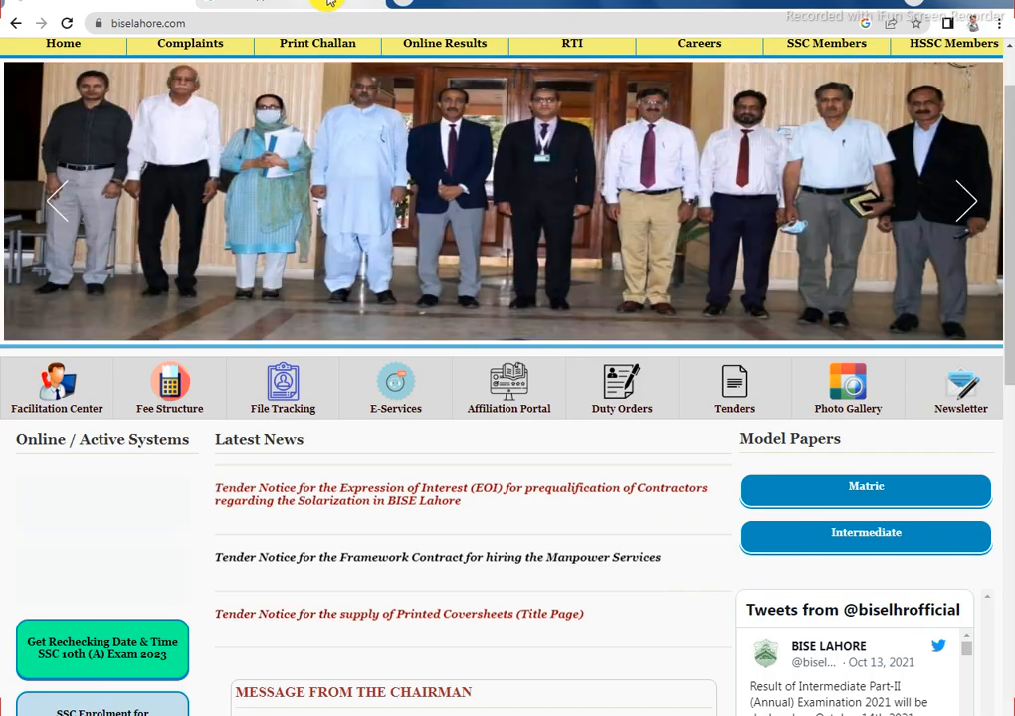
pyautogui.click(144, 4)
pyautogui.click(145, 2)
pyautogui.click(321, 3)
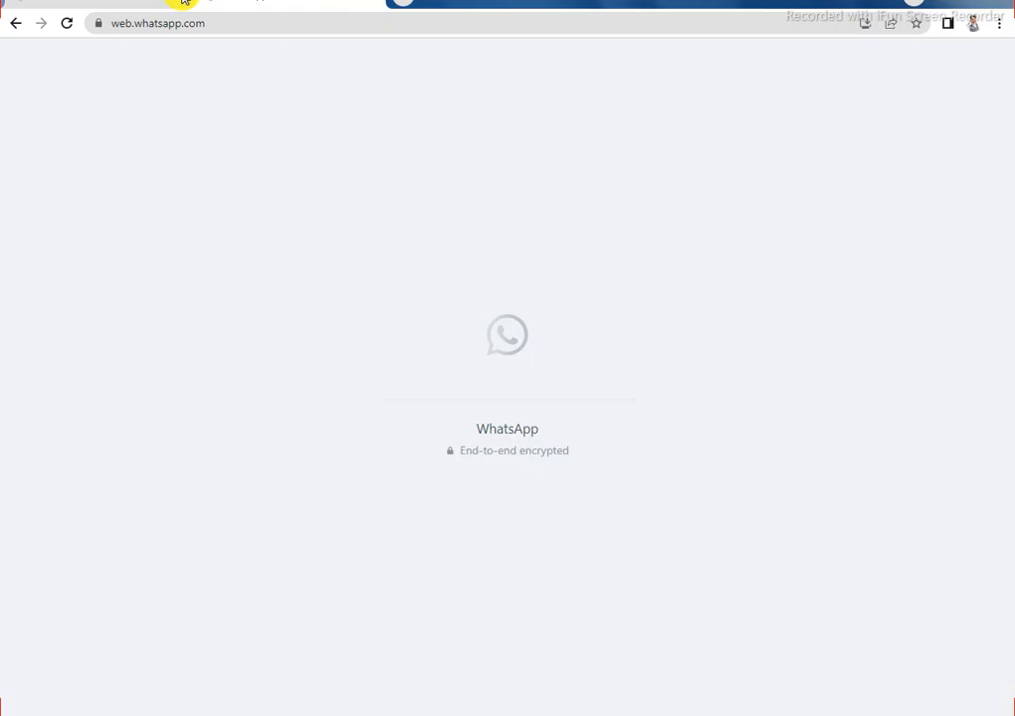
pyautogui.click(142, 2)
pyautogui.click(163, 5)
pyautogui.click(311, 3)
pyautogui.click(150, 3)
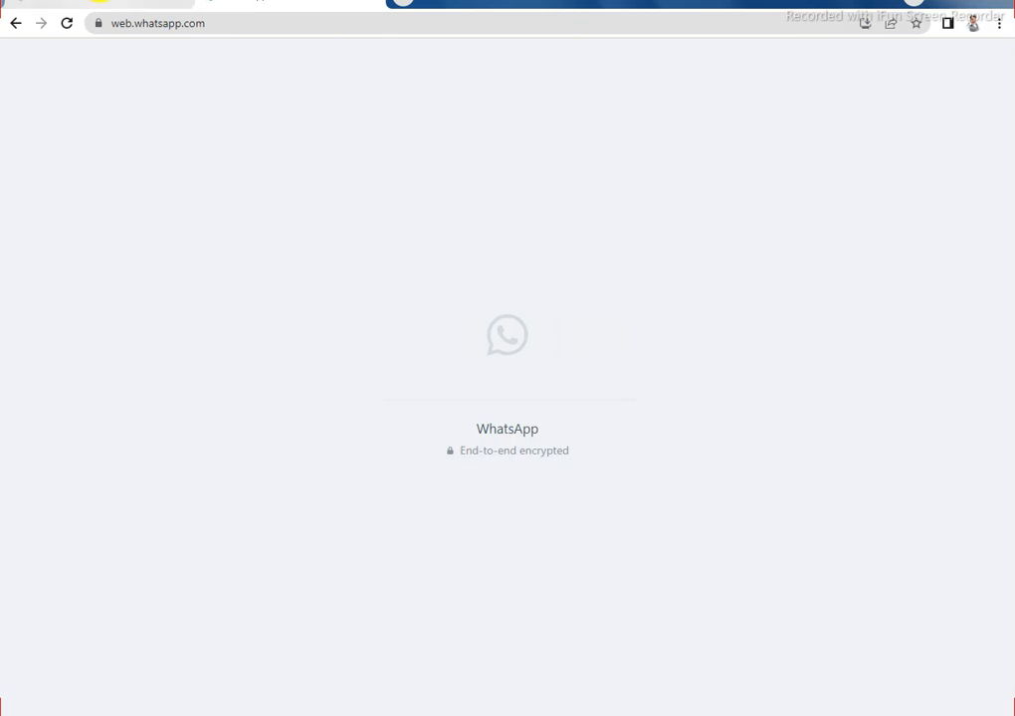
pyautogui.click(312, 3)
pyautogui.click(145, 2)
pyautogui.click(146, 2)
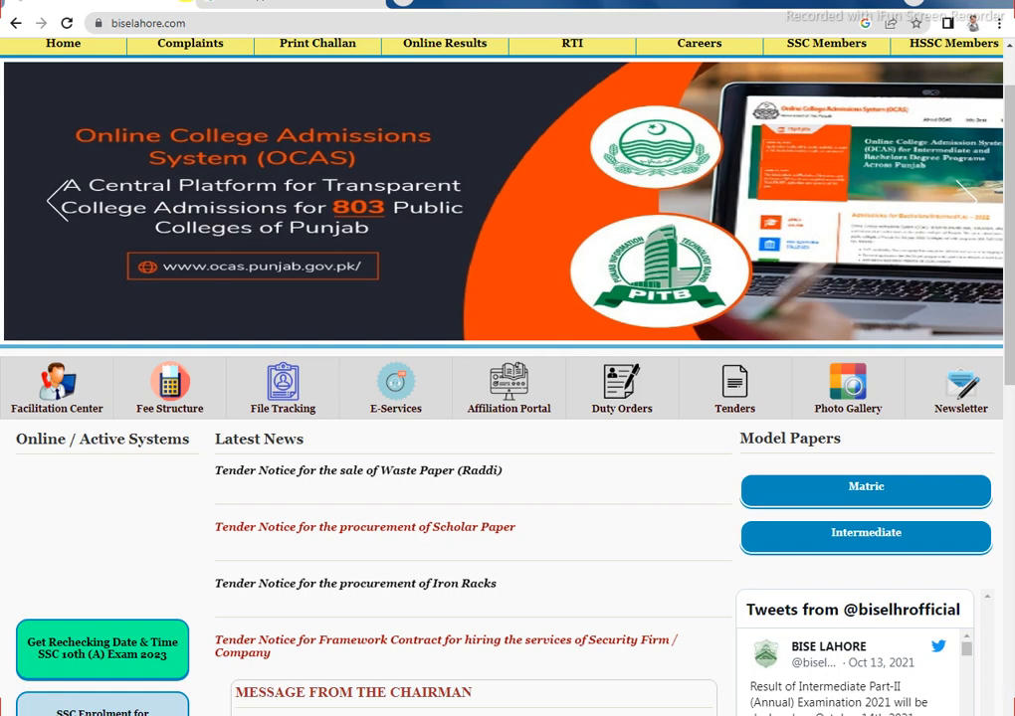
pyautogui.click(315, 2)
pyautogui.click(109, 2)
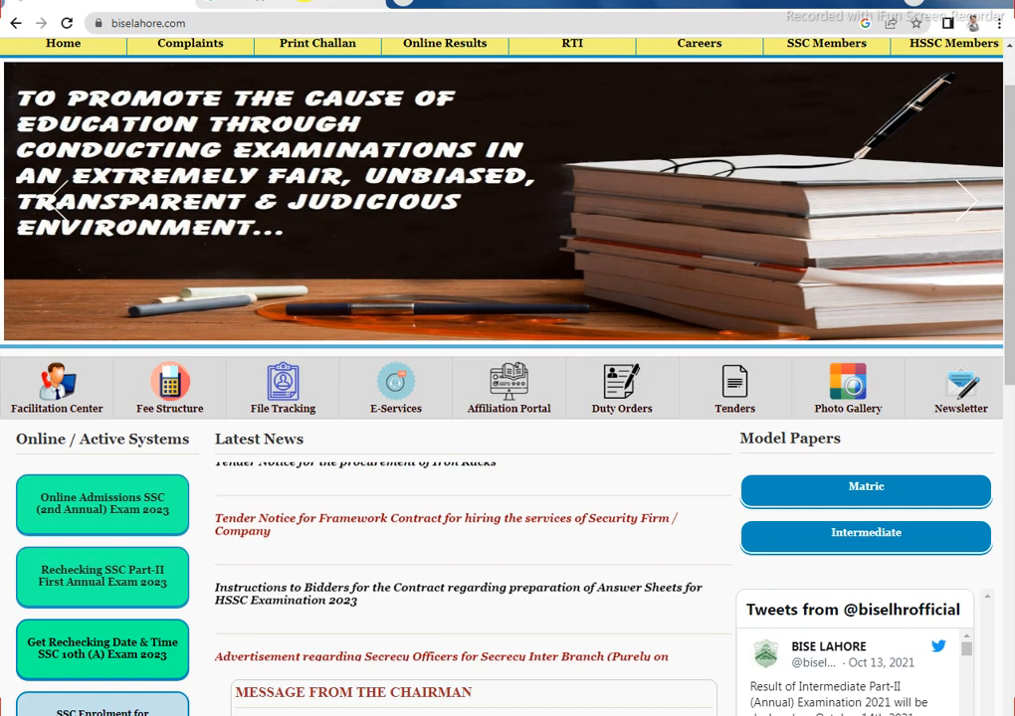
pyautogui.click(316, 2)
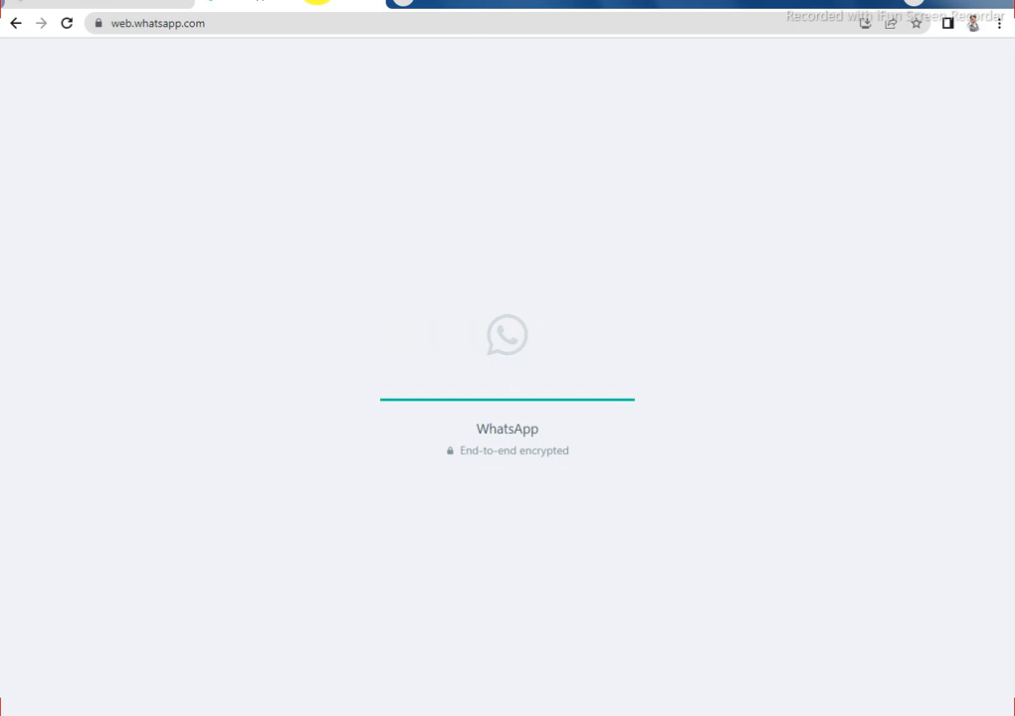
pyautogui.click(110, 2)
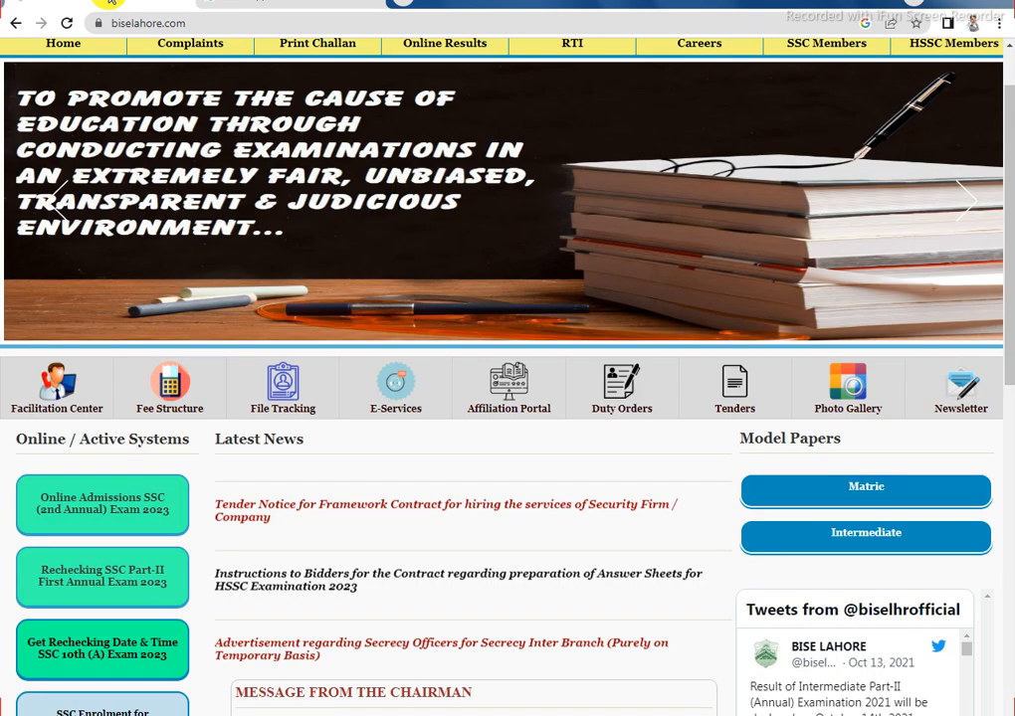
pyautogui.click(315, 2)
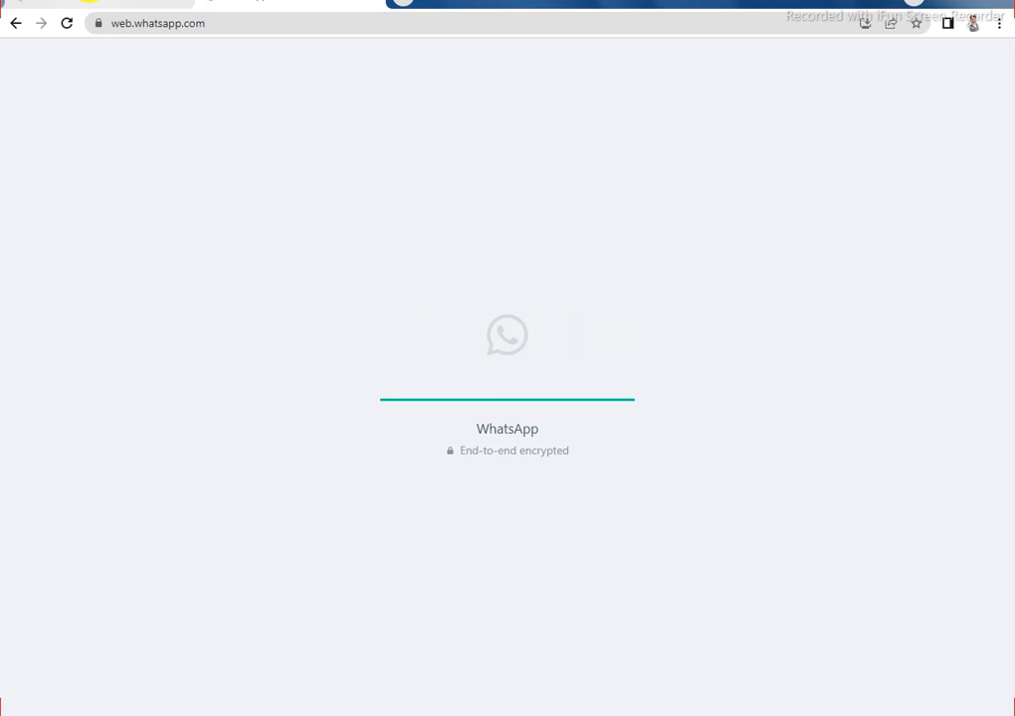
pyautogui.click(122, 2)
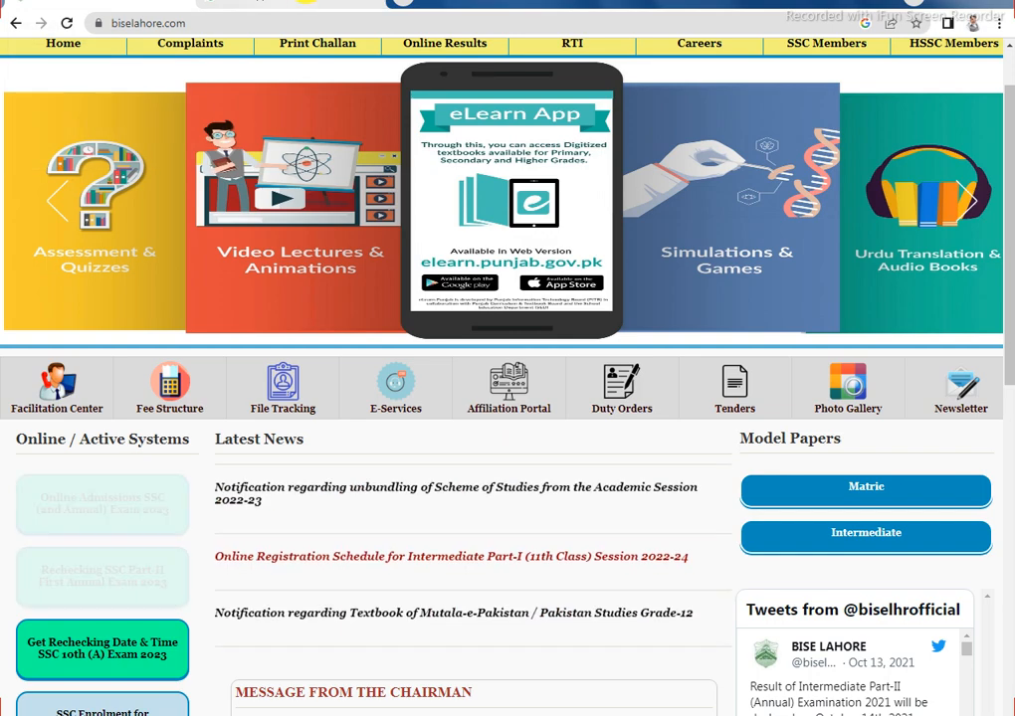
pyautogui.click(203, 2)
pyautogui.click(120, 2)
pyautogui.click(301, 2)
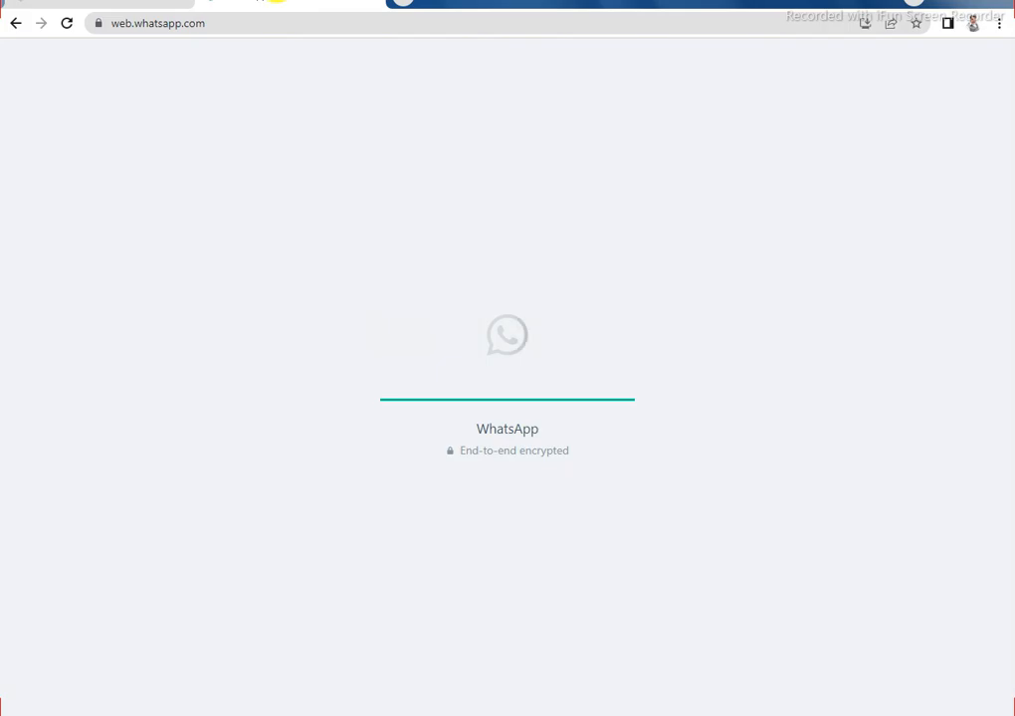
pyautogui.click(126, 2)
pyautogui.click(192, 2)
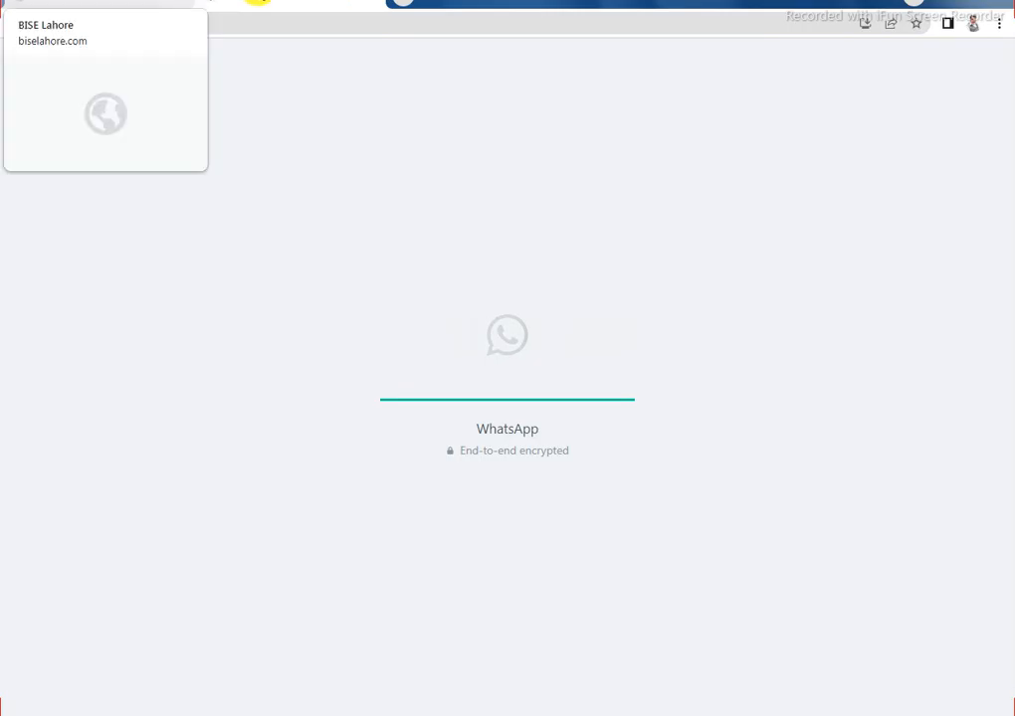
pyautogui.click(119, 2)
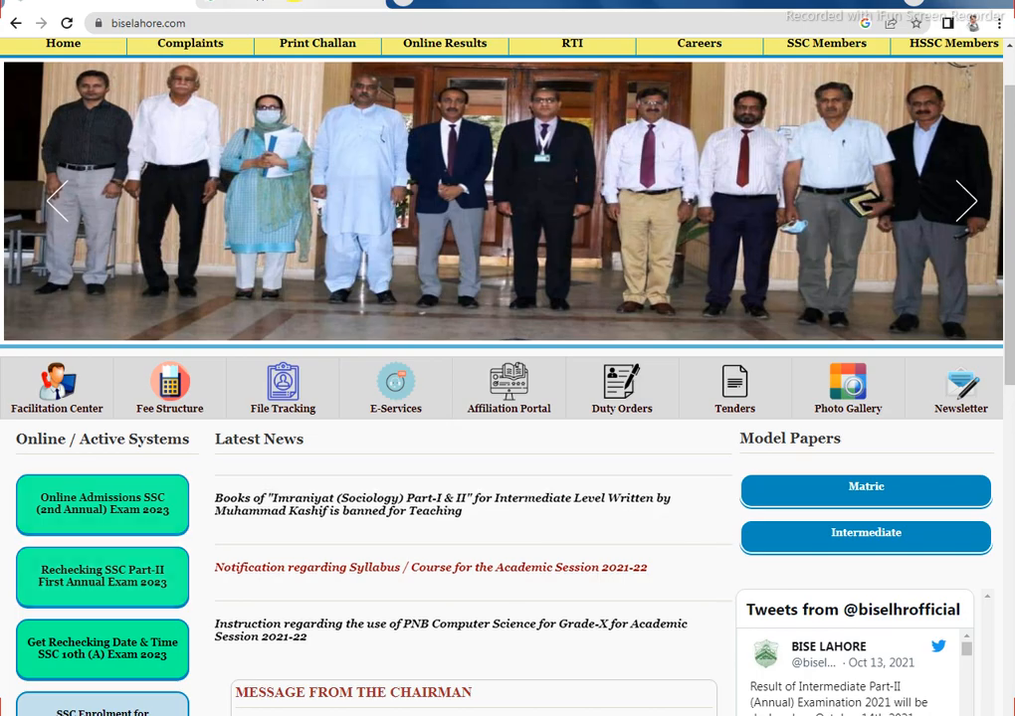
pyautogui.click(301, 2)
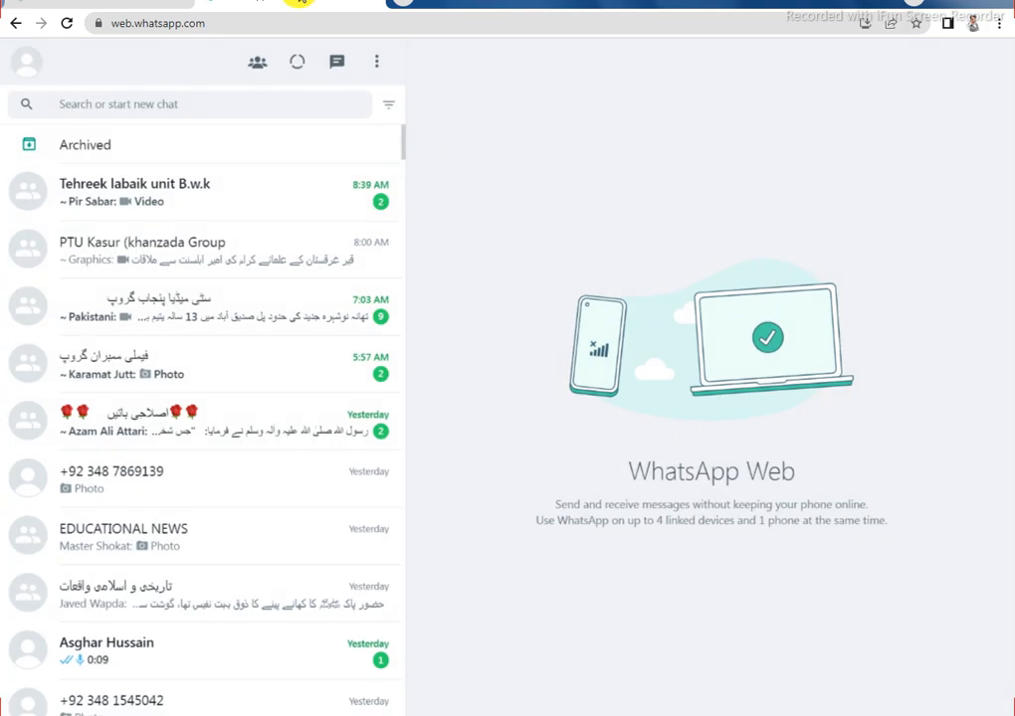
# Open the individual contact's chat, attach the Report (2) PDF from the desktop as a document, and minimise the browser
pyautogui.click(196, 544)
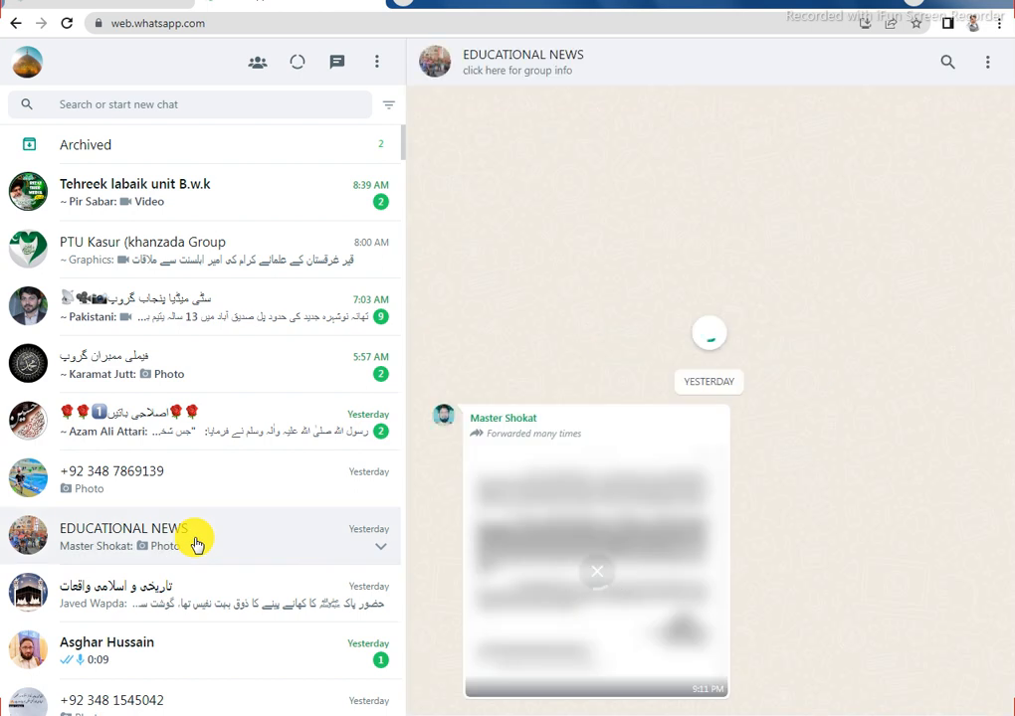
pyautogui.click(189, 669)
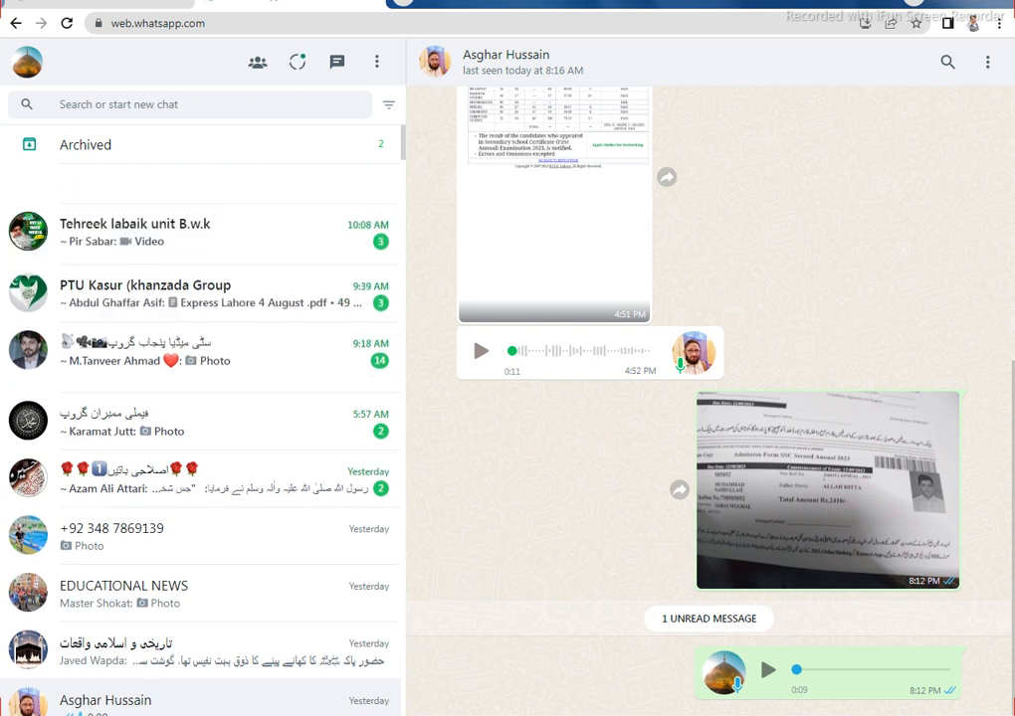
pyautogui.click(475, 715)
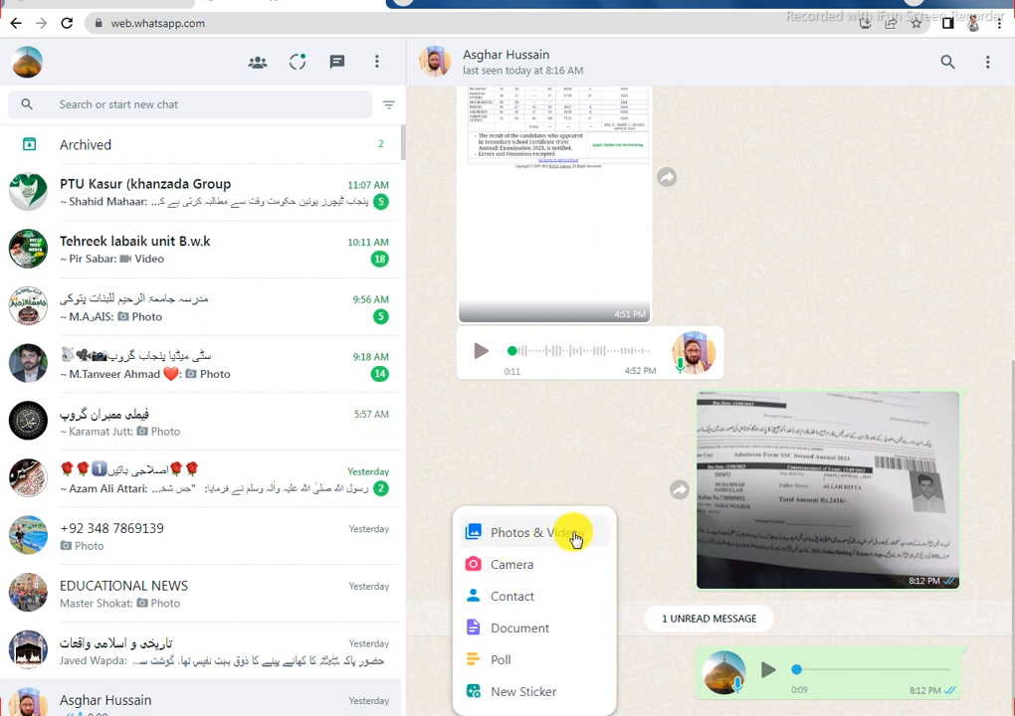
pyautogui.click(514, 627)
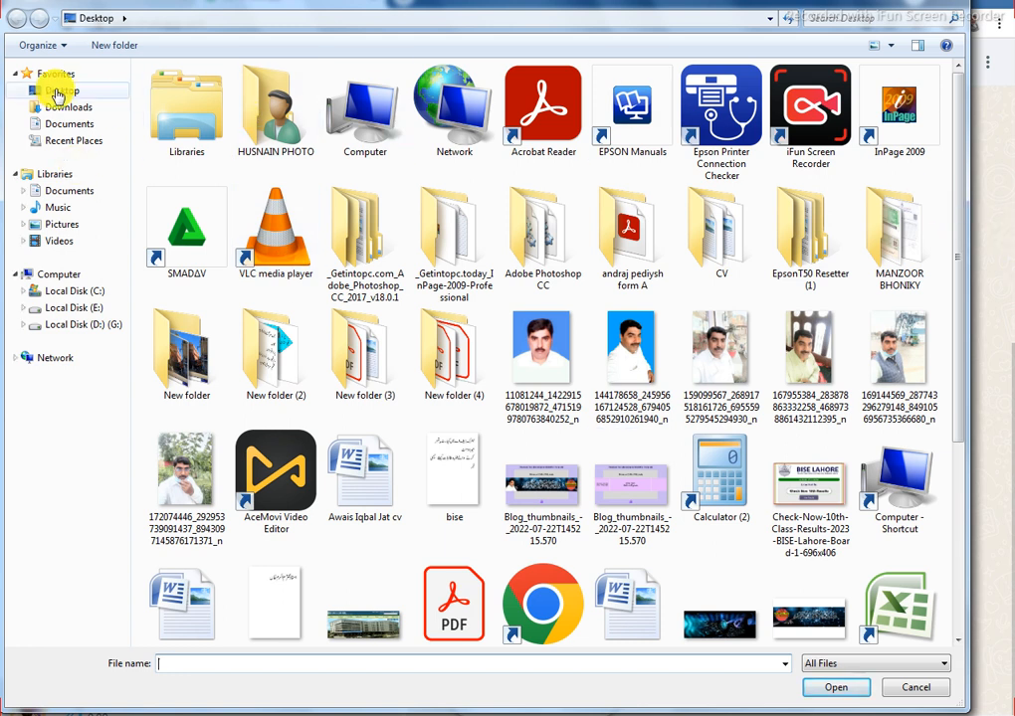
pyautogui.click(57, 94)
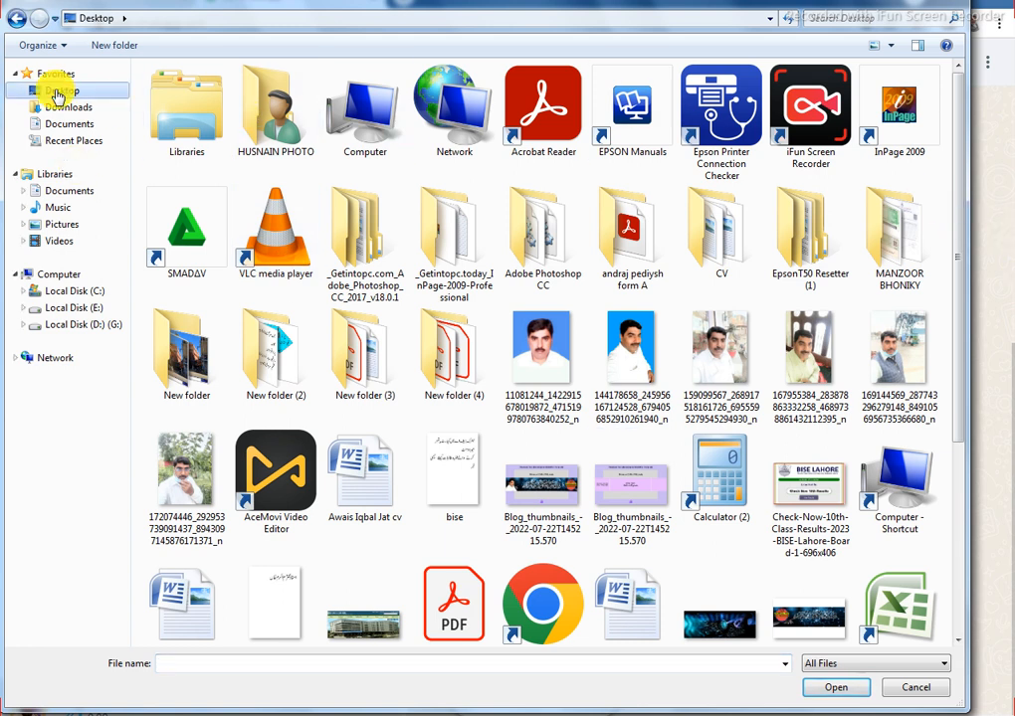
pyautogui.moveTo(954, 236); pyautogui.dragTo(974, 403)
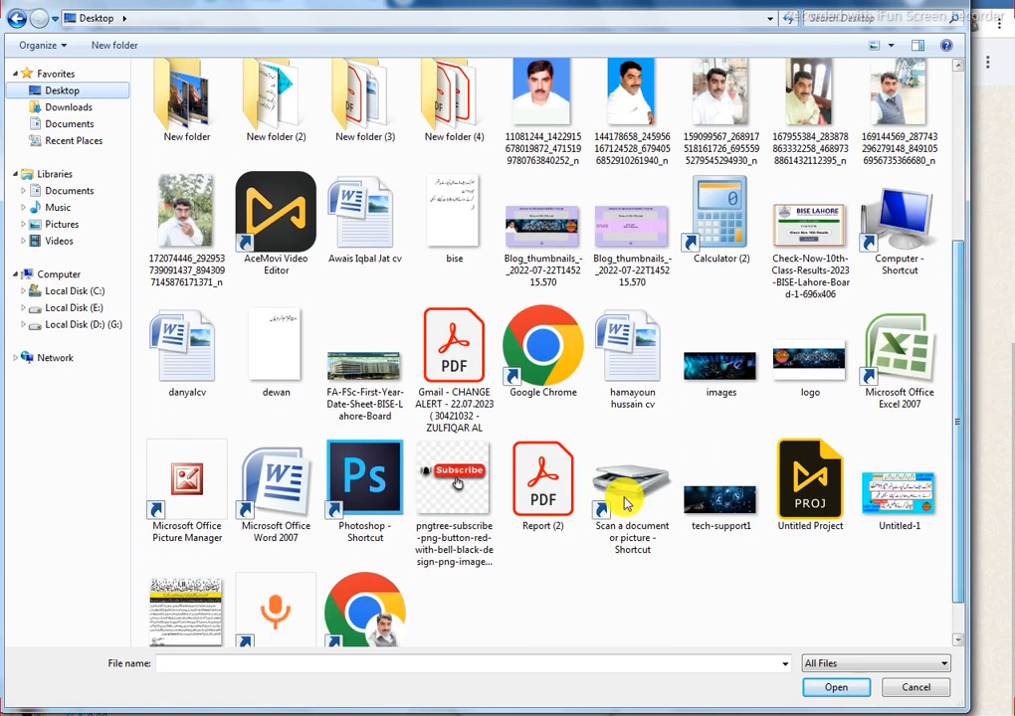
pyautogui.click(542, 481)
pyautogui.doubleClick(545, 488)
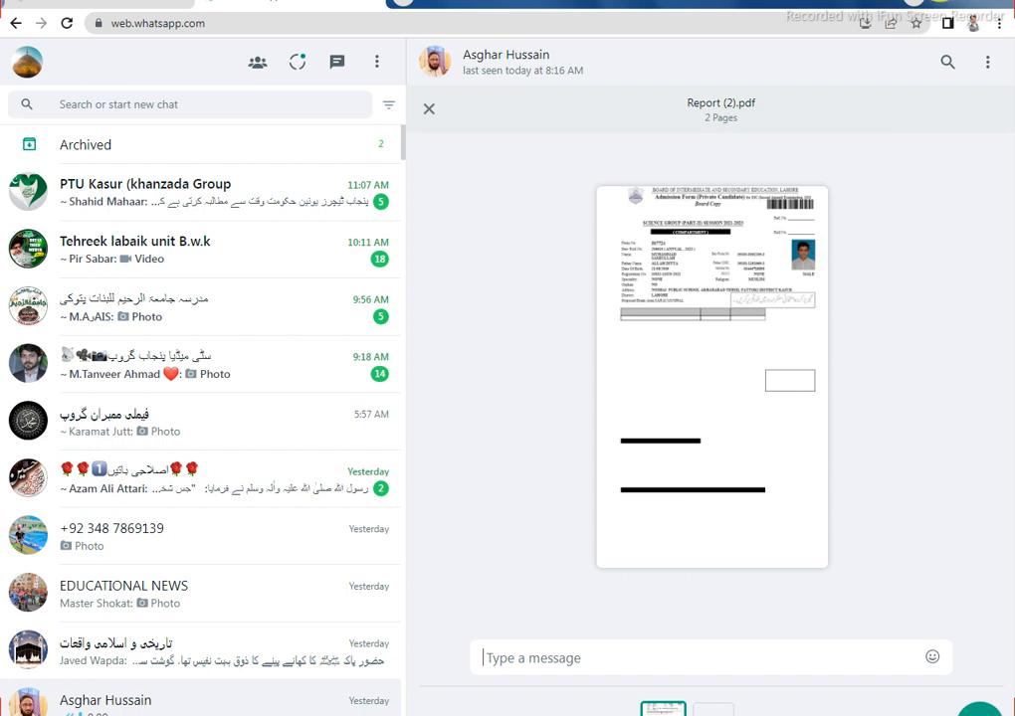
pyautogui.click(938, 0)
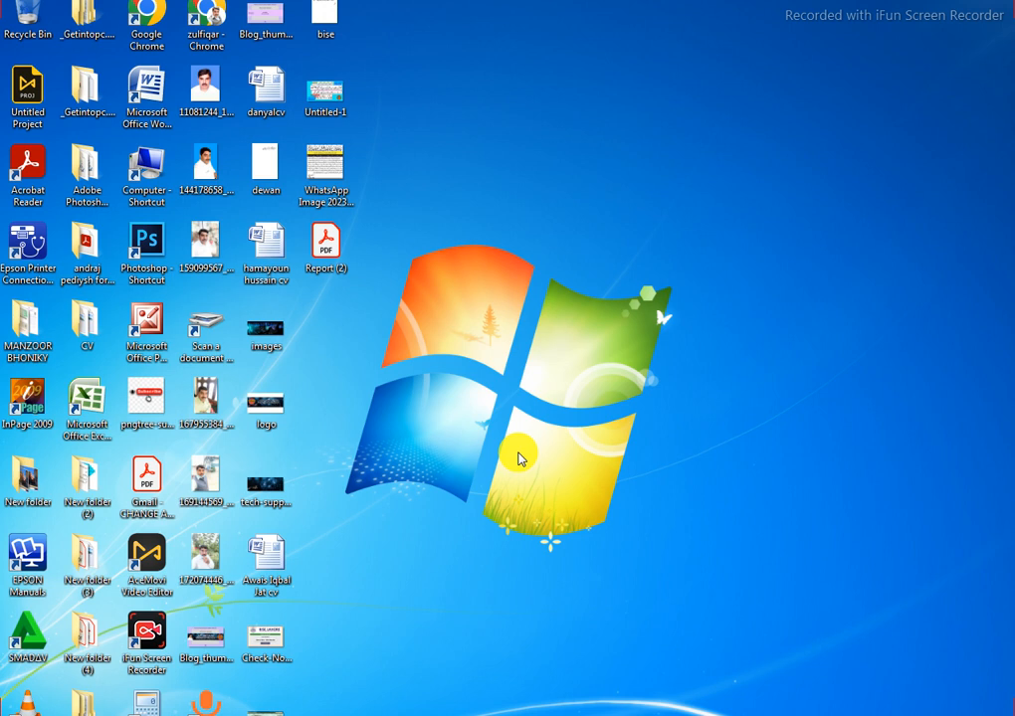
# Open the Report (2) PDF from the desktop in Acrobat and examine the admission form, candidate copy, revenue form and bank fee copies
pyautogui.doubleClick(322, 247)
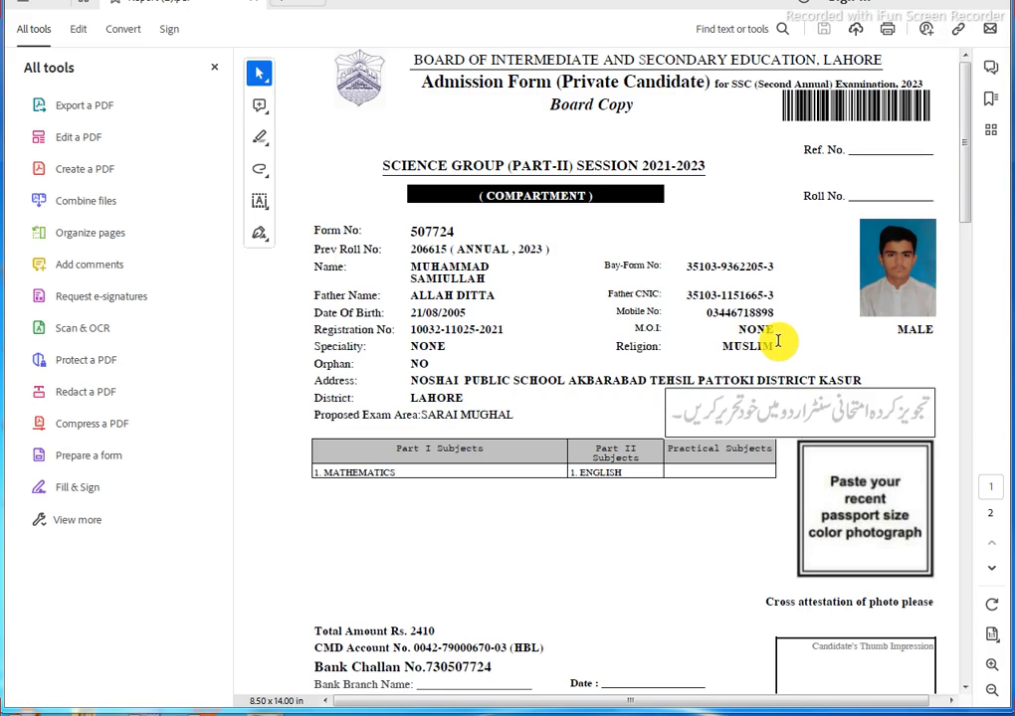
pyautogui.scroll(-3, 796, 346)
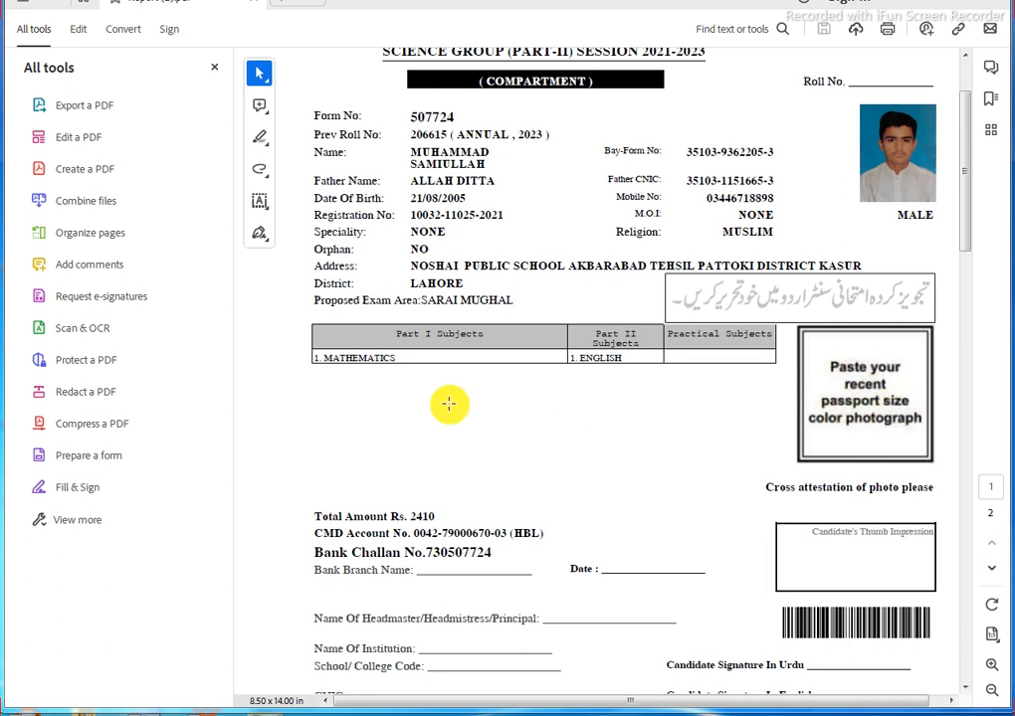
pyautogui.scroll(-1, 358, 368)
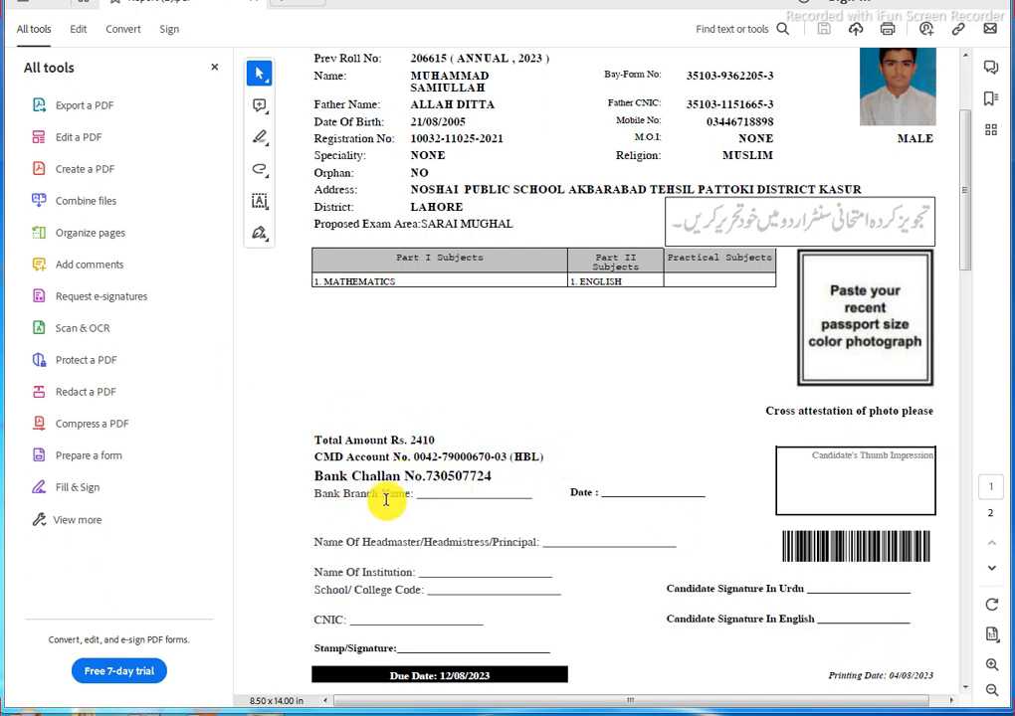
pyautogui.scroll(-2, 619, 384)
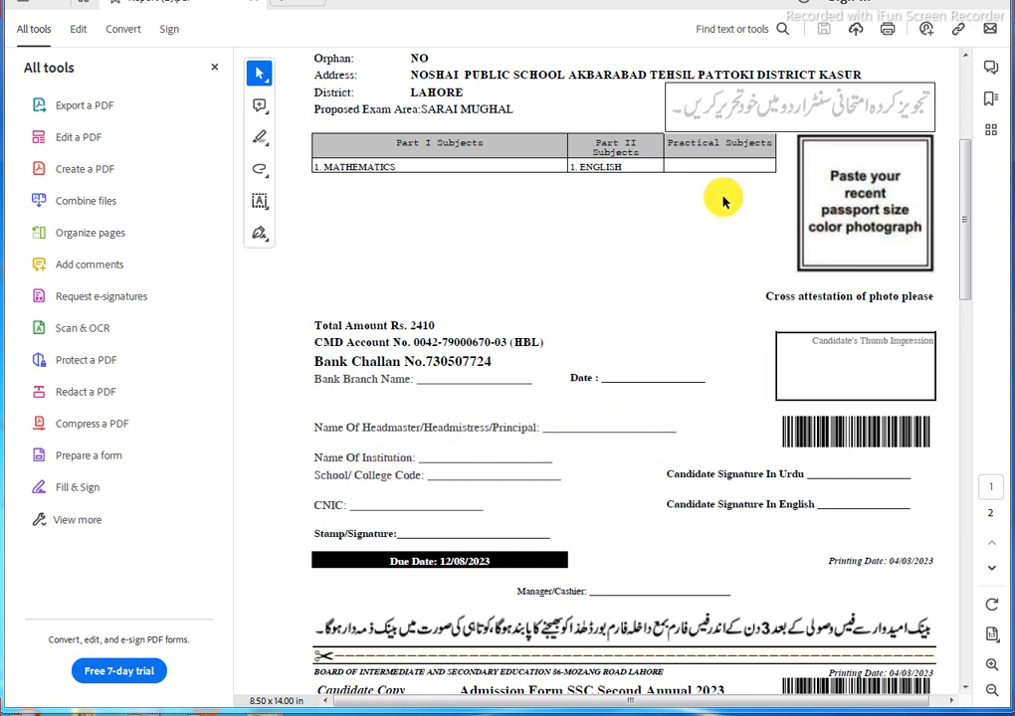
pyautogui.scroll(-4, 472, 579)
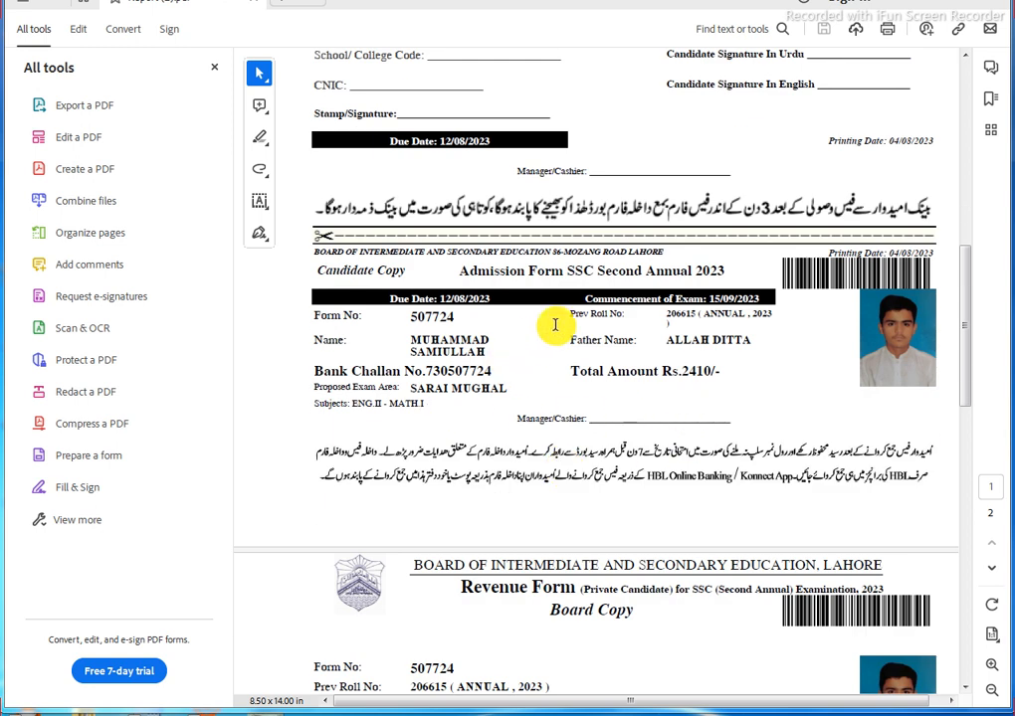
pyautogui.scroll(1, 559, 320)
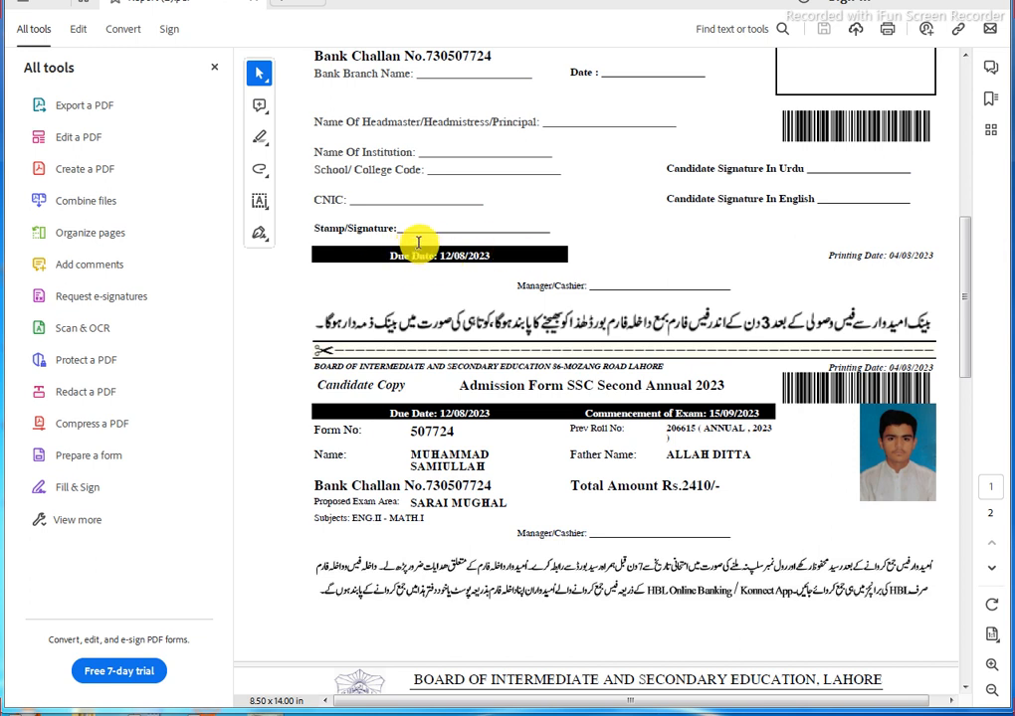
pyautogui.scroll(-2, 553, 224)
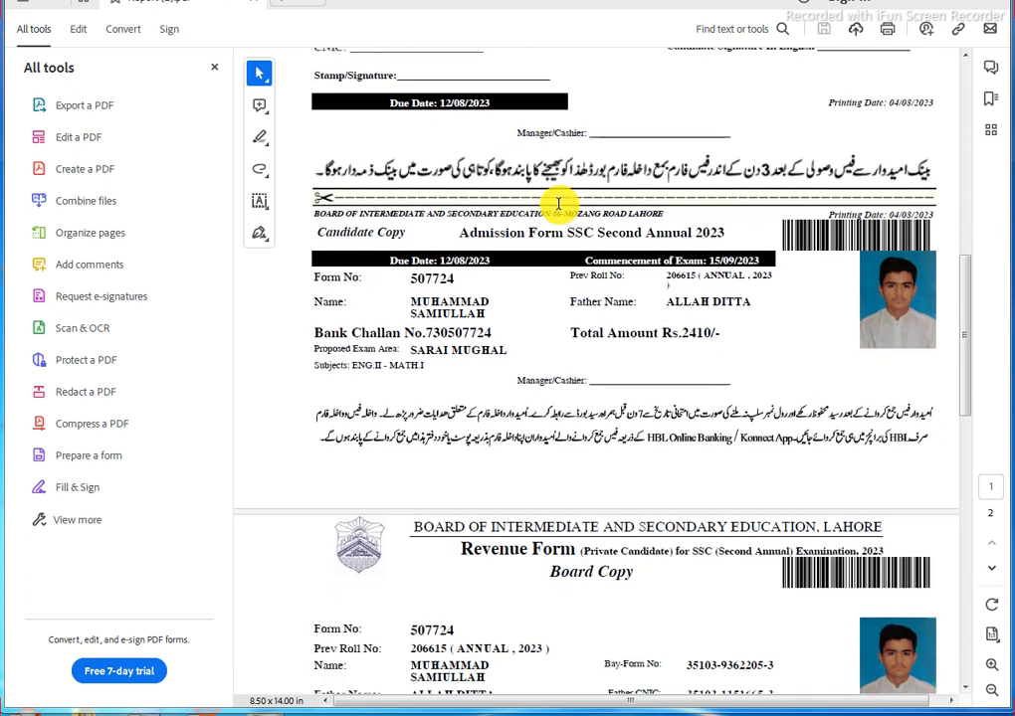
pyautogui.scroll(3, 558, 203)
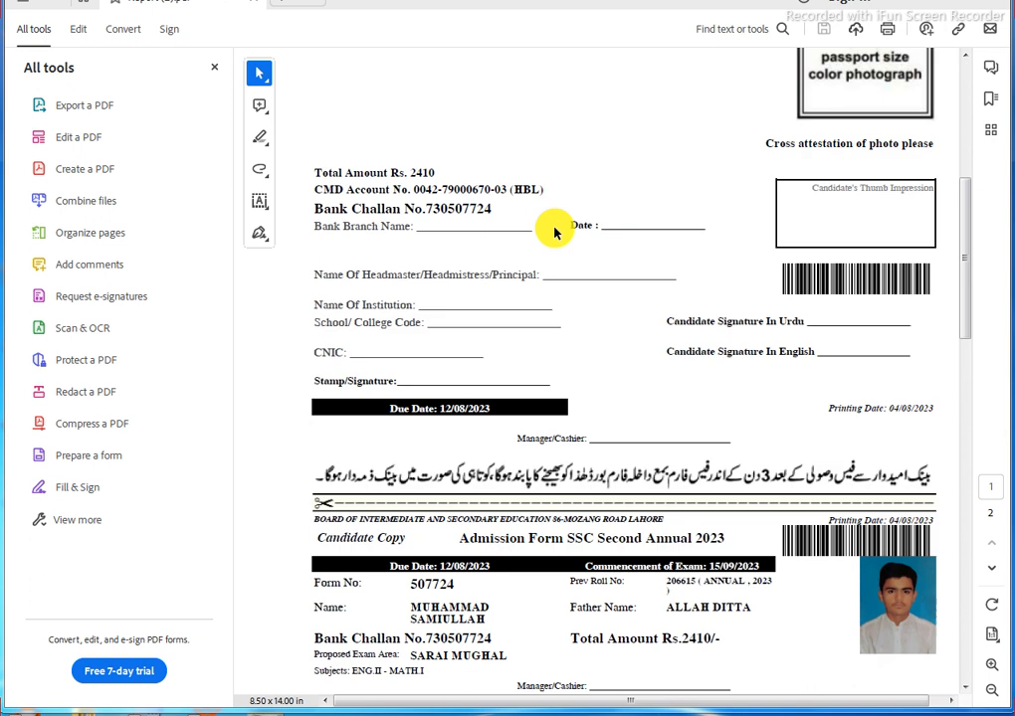
pyautogui.scroll(-2, 554, 227)
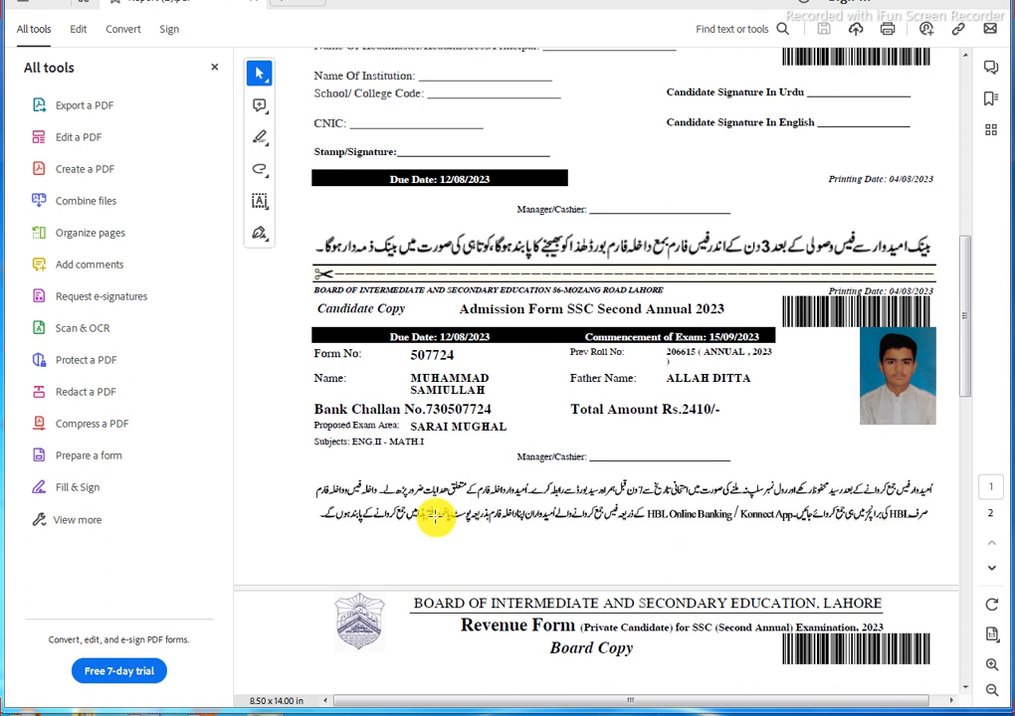
pyautogui.scroll(-5, 698, 483)
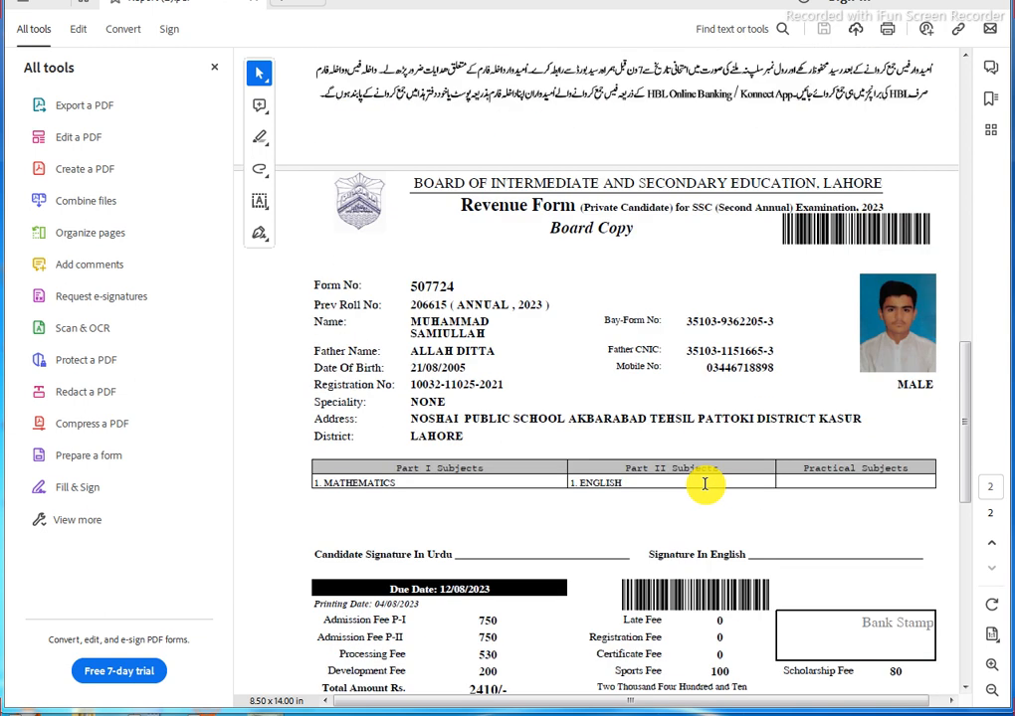
pyautogui.scroll(-5, 704, 484)
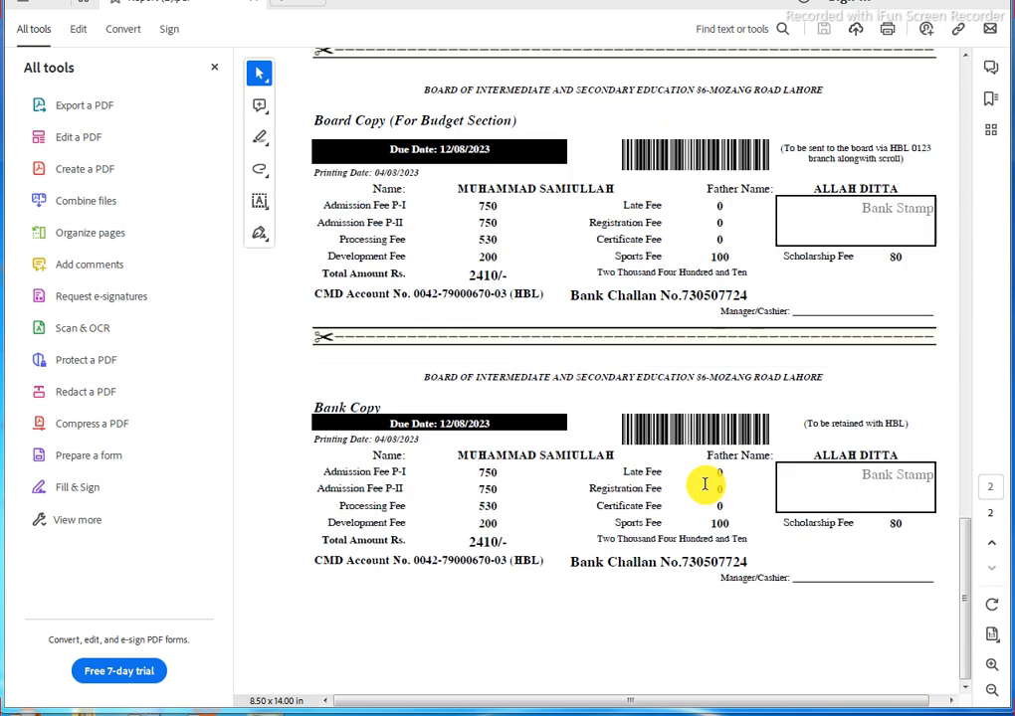
# Compare the bank fee copies with the admission form, checking the candidate details, subjects, signature fields and Candidate Copy
pyautogui.scroll(7, 705, 484)
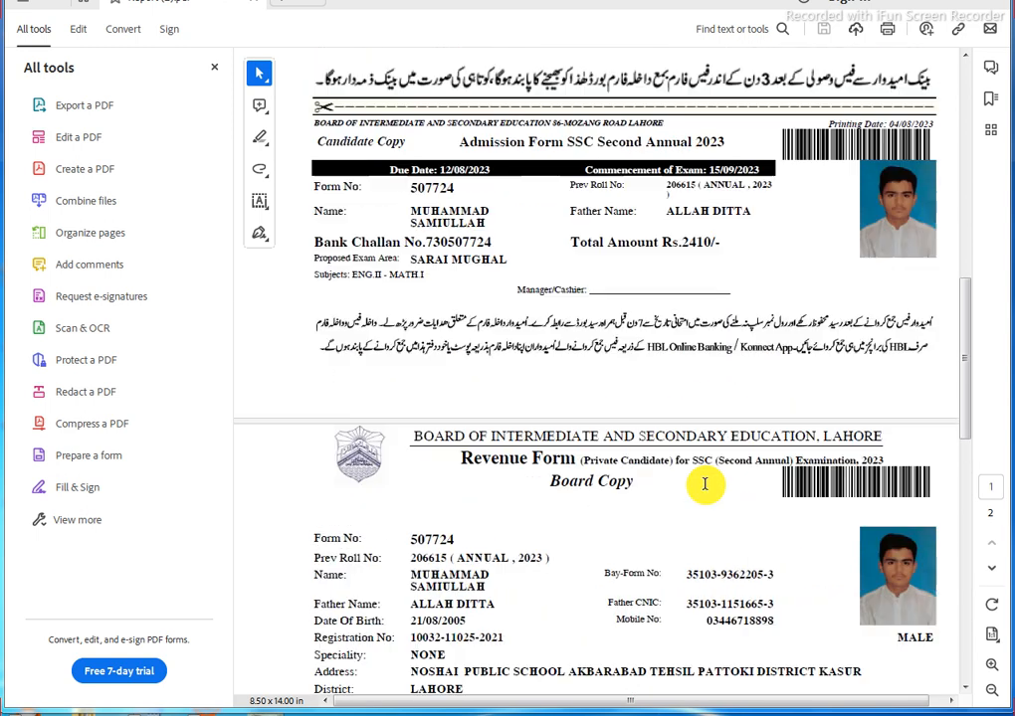
pyautogui.scroll(-8, 704, 484)
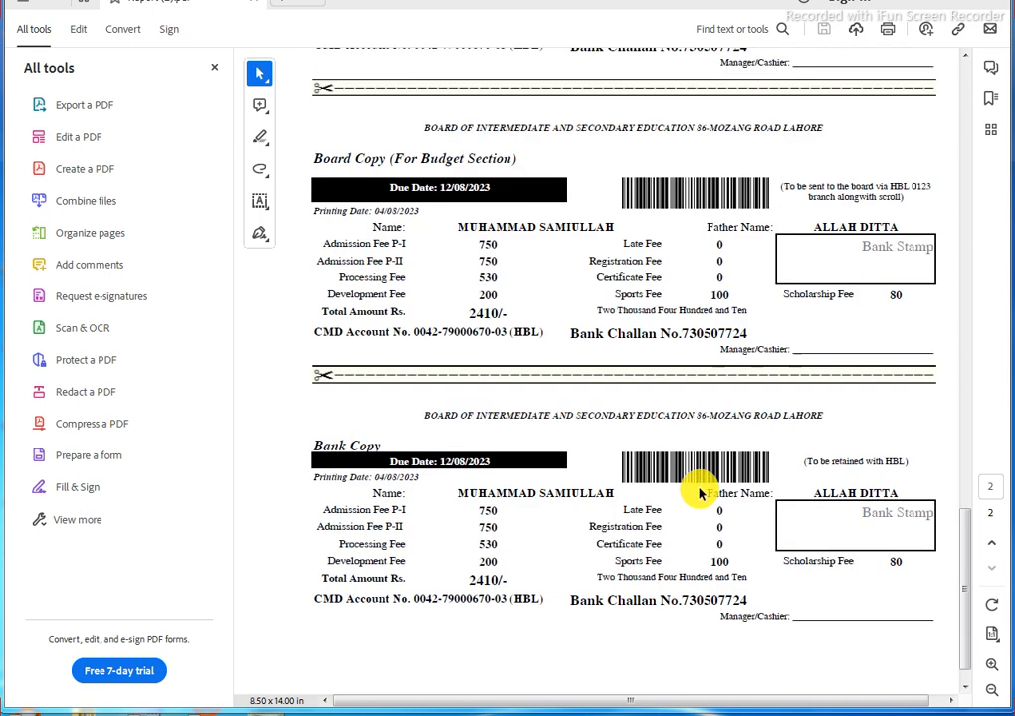
pyautogui.scroll(16, 700, 493)
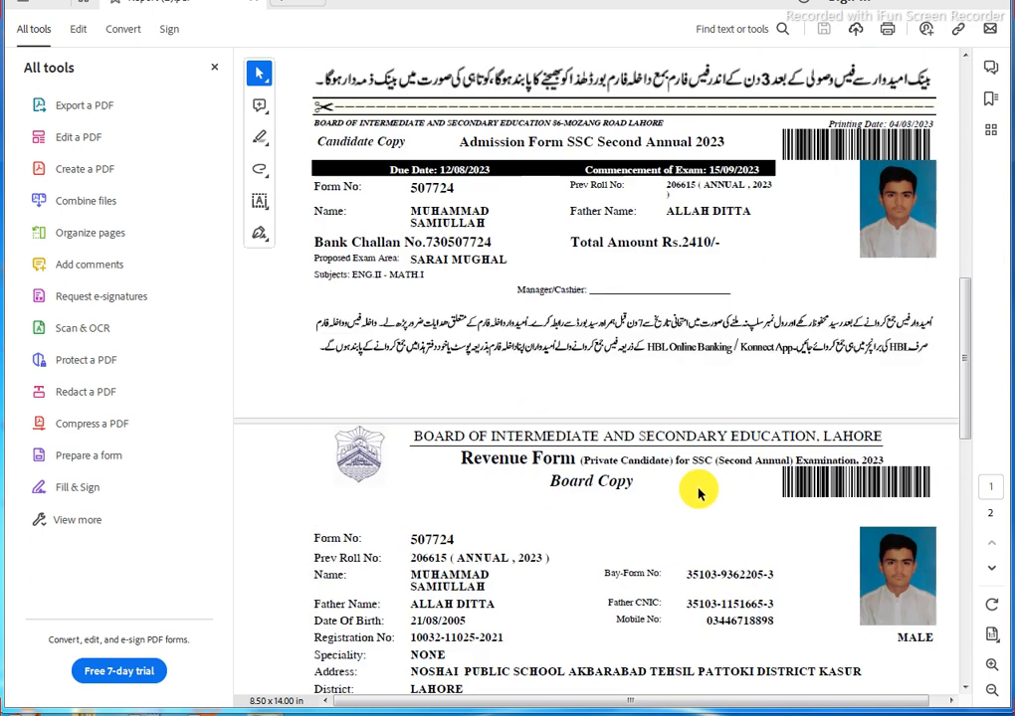
pyautogui.scroll(6, 700, 489)
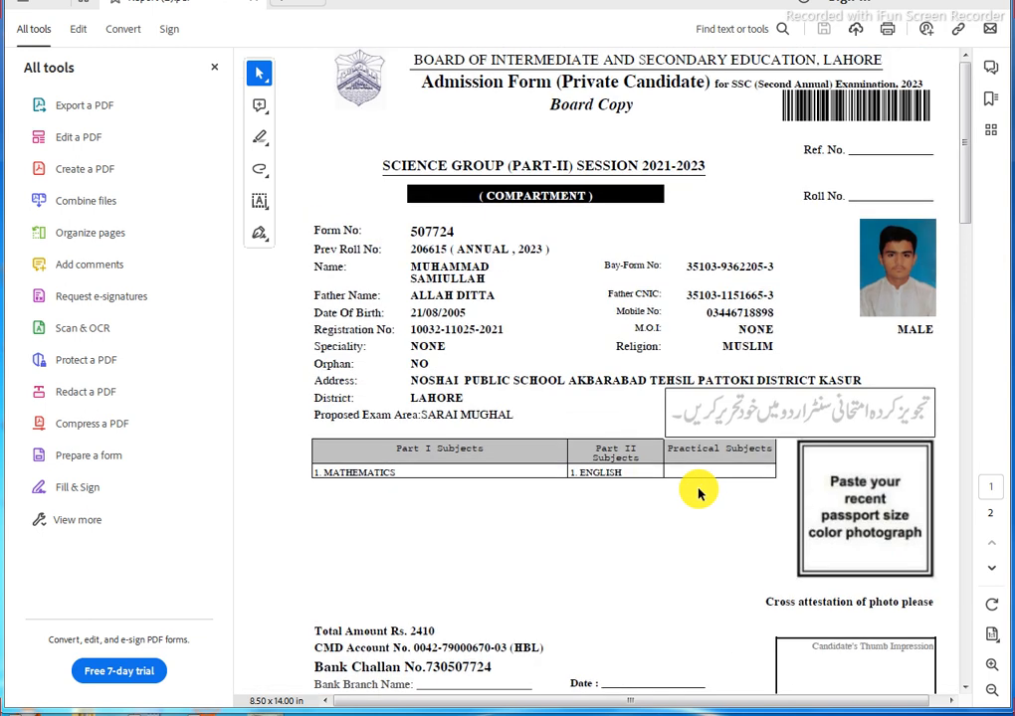
pyautogui.scroll(-4, 702, 500)
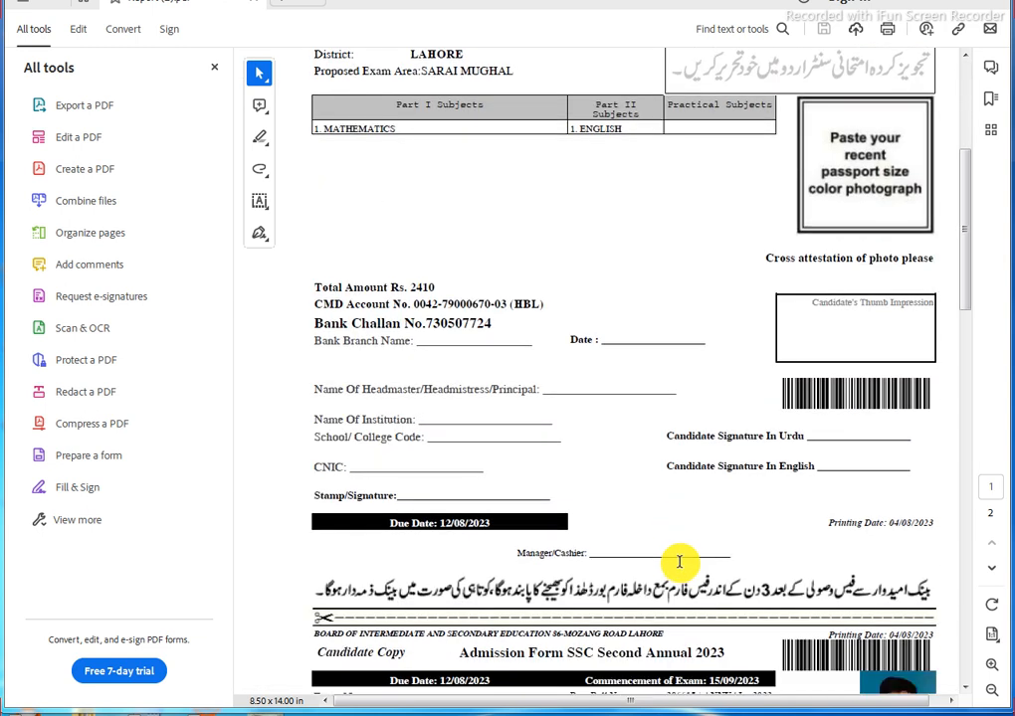
pyautogui.scroll(-4, 679, 562)
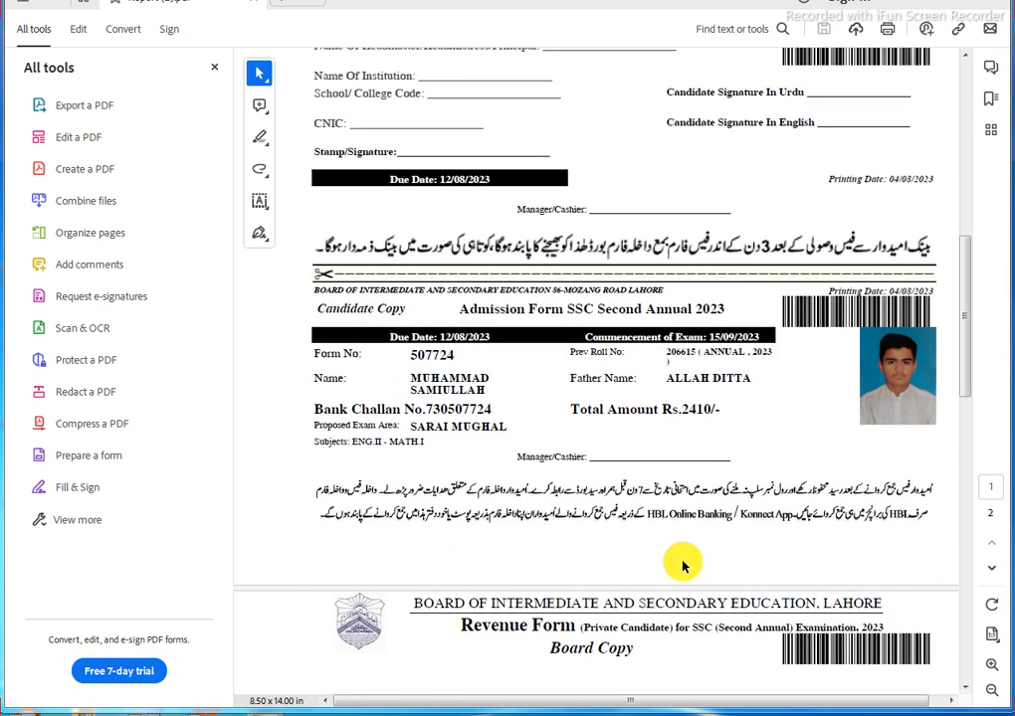
pyautogui.scroll(-2, 685, 561)
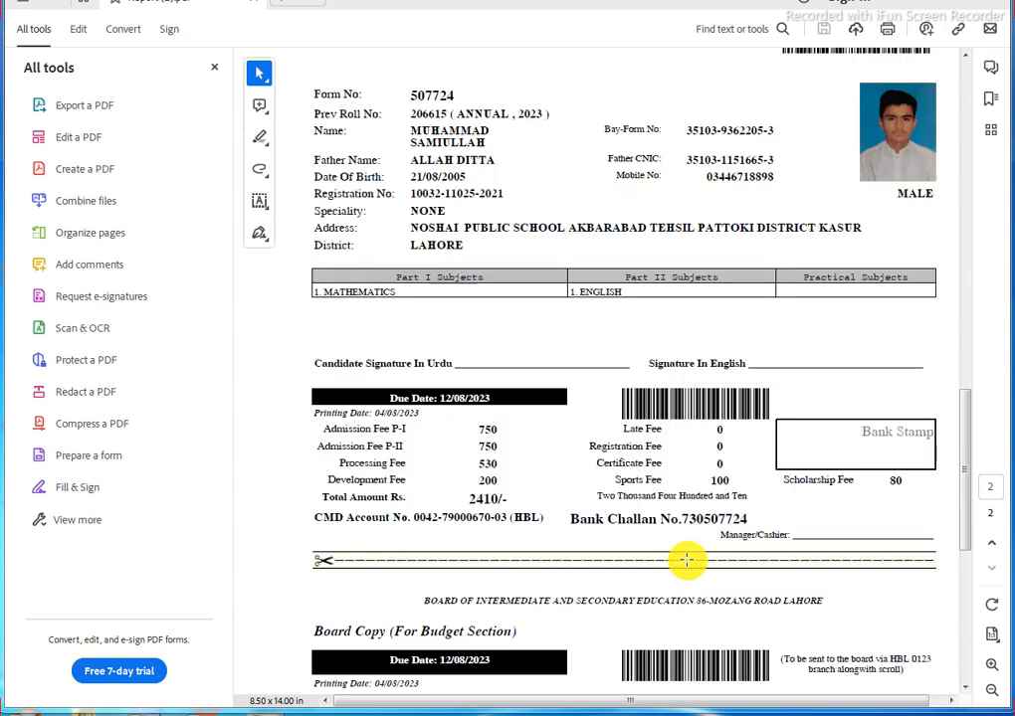
pyautogui.scroll(3, 690, 564)
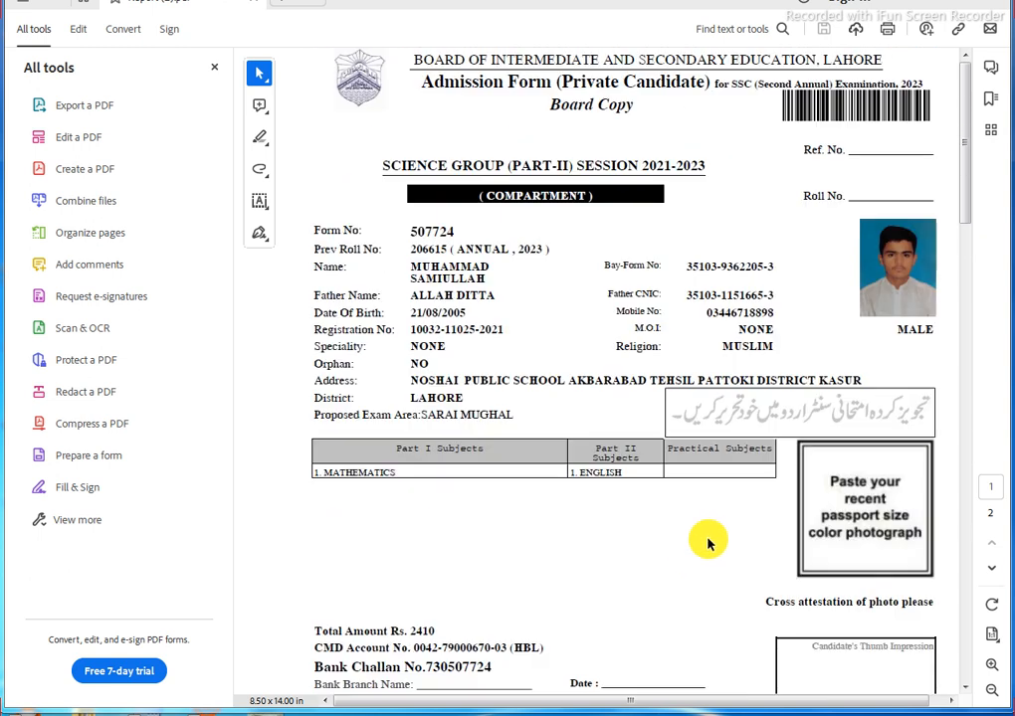
# Review the Candidate Copy, Revenue Form, budget section copy and Bank Copy once more, return to the admission form, and close the PDF
pyautogui.scroll(-7, 759, 403)
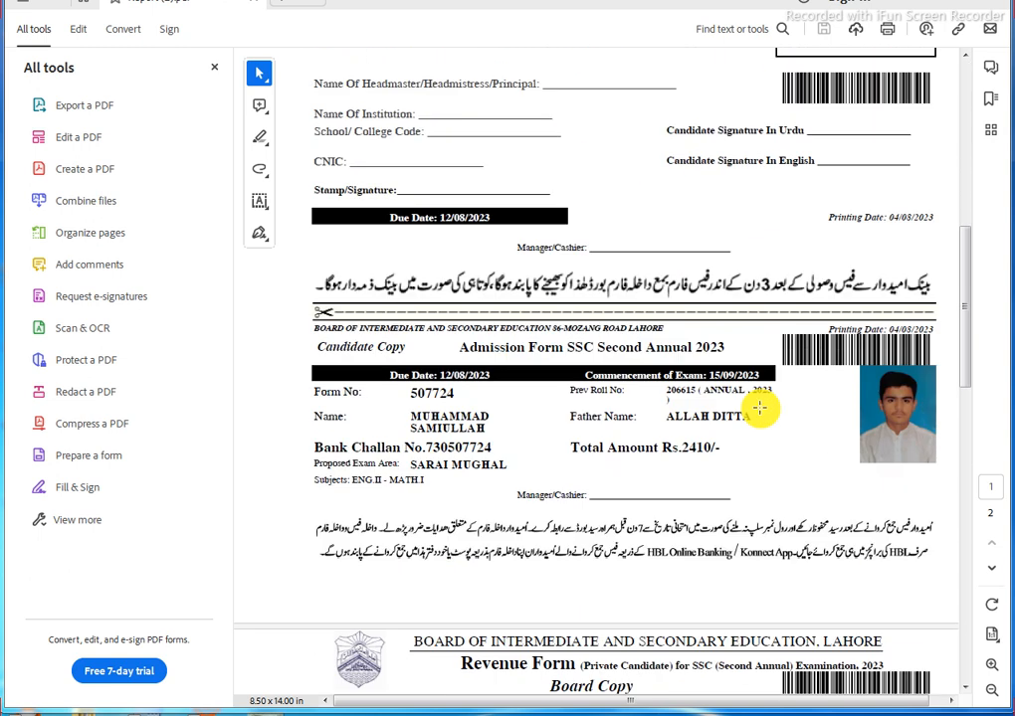
pyautogui.scroll(-7, 603, 412)
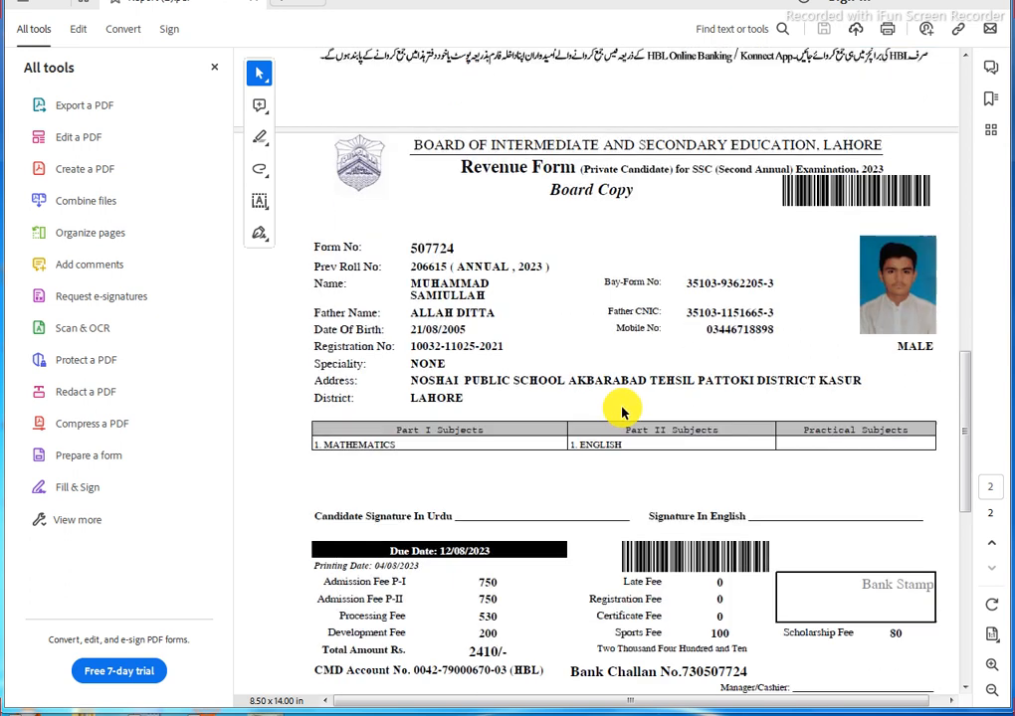
pyautogui.scroll(-1, 636, 444)
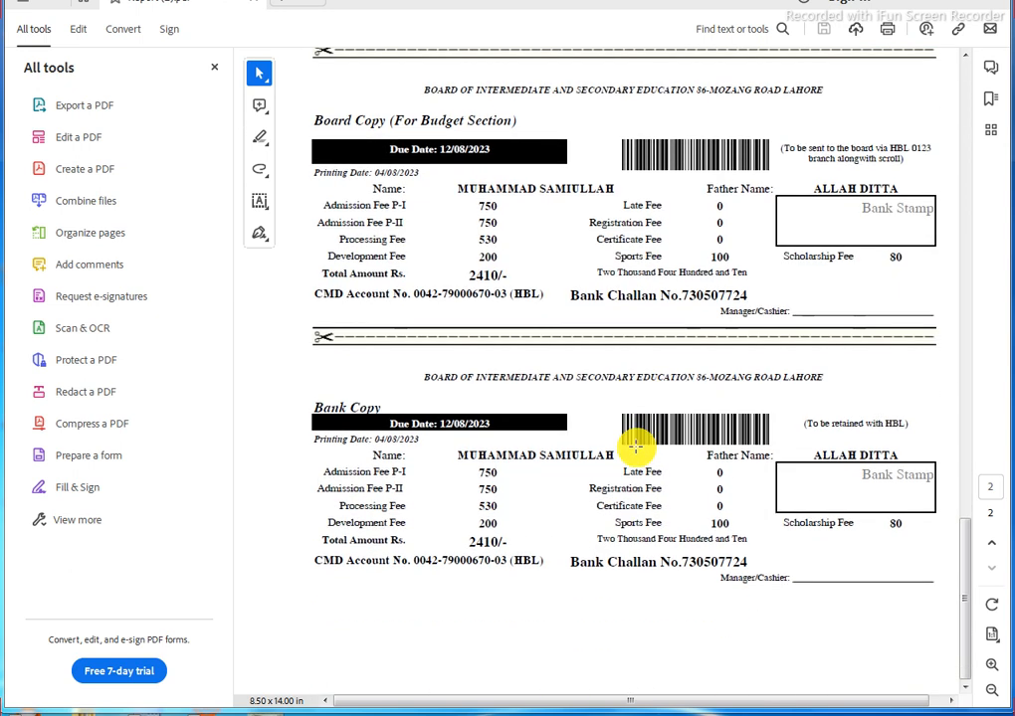
pyautogui.scroll(1, 685, 496)
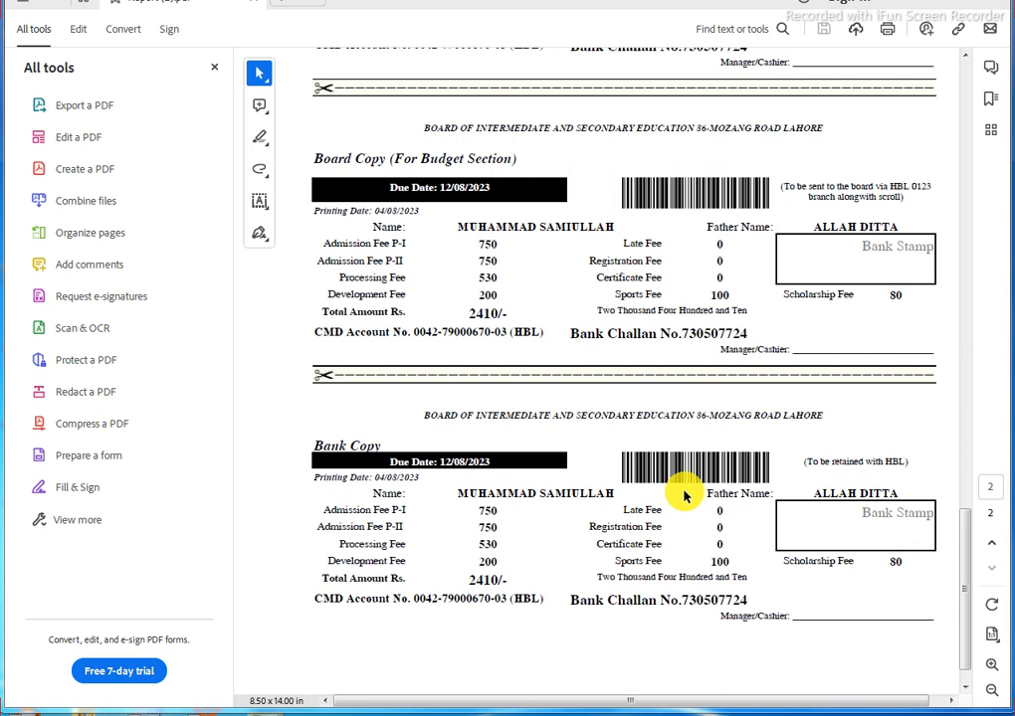
pyautogui.scroll(-1, 685, 496)
pyautogui.scroll(15, 811, 475)
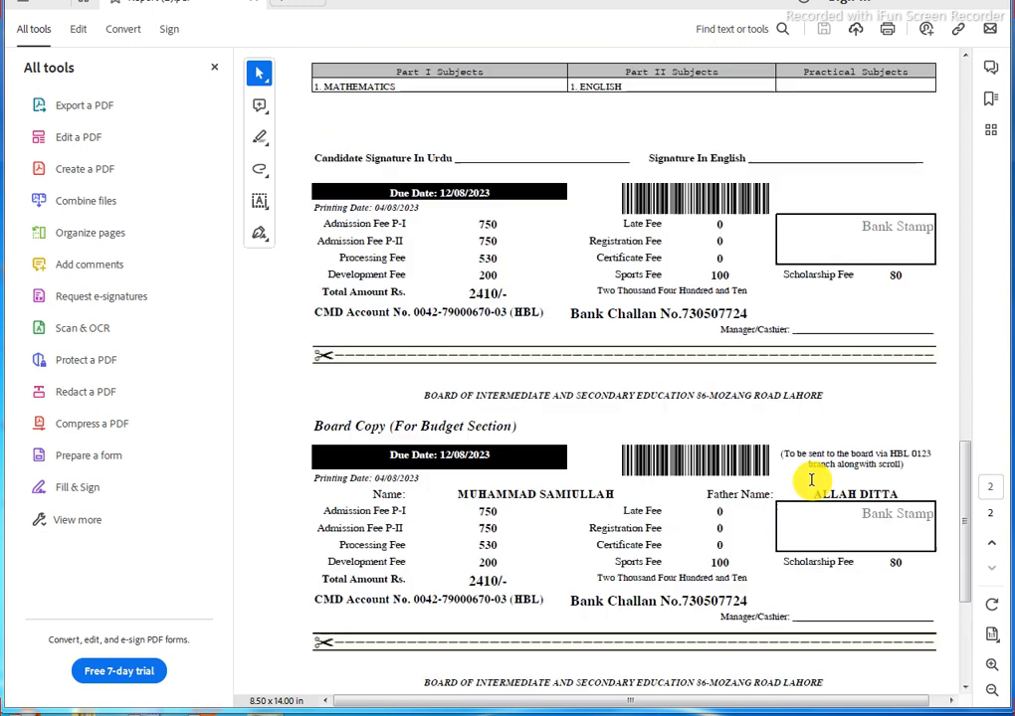
pyautogui.scroll(18, 811, 476)
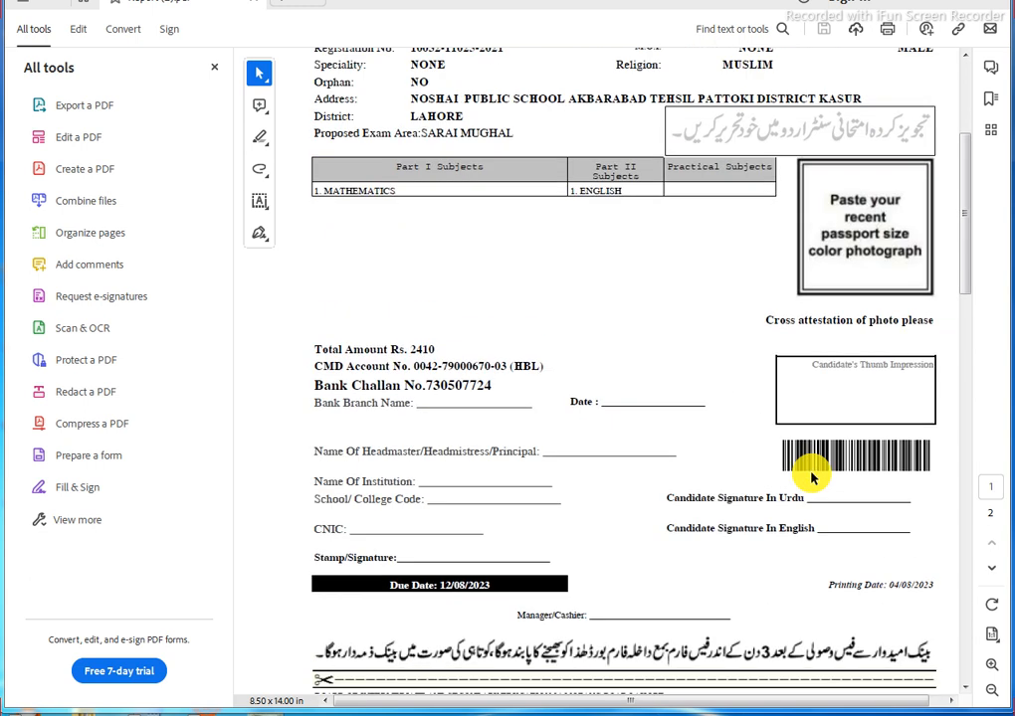
pyautogui.scroll(-15, 736, 298)
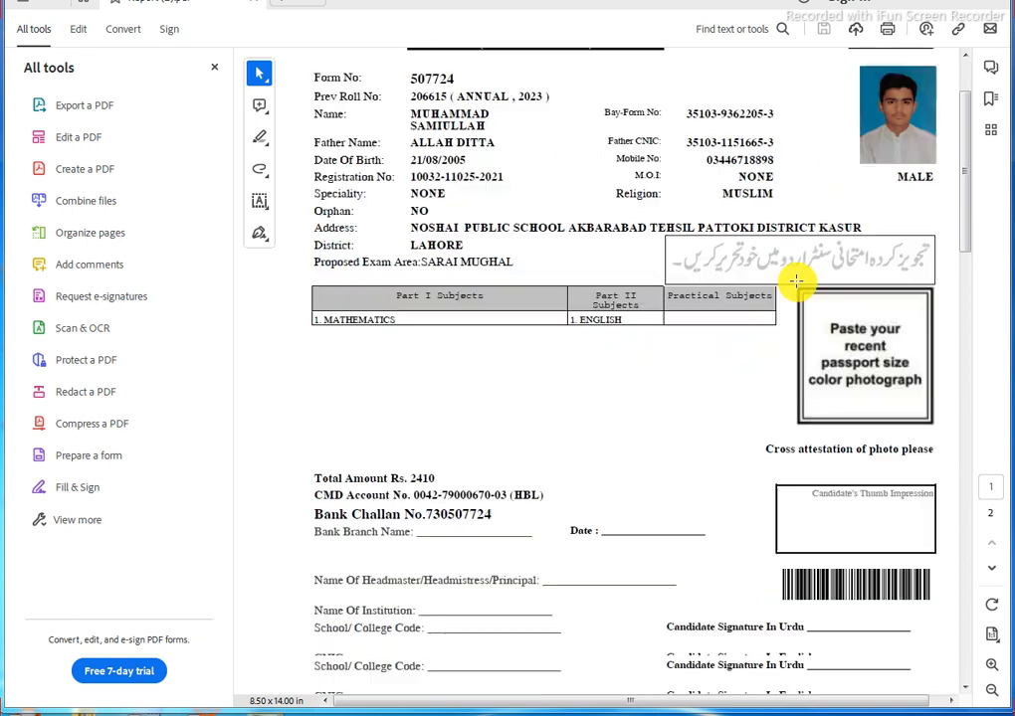
pyautogui.scroll(-14, 797, 318)
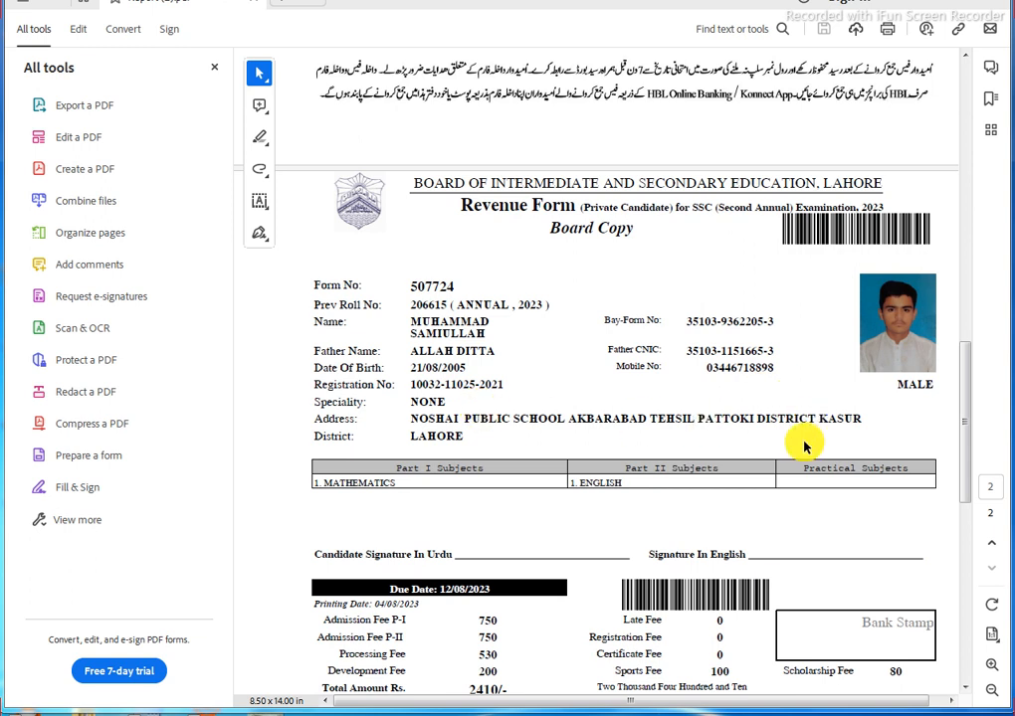
pyautogui.scroll(16, 806, 447)
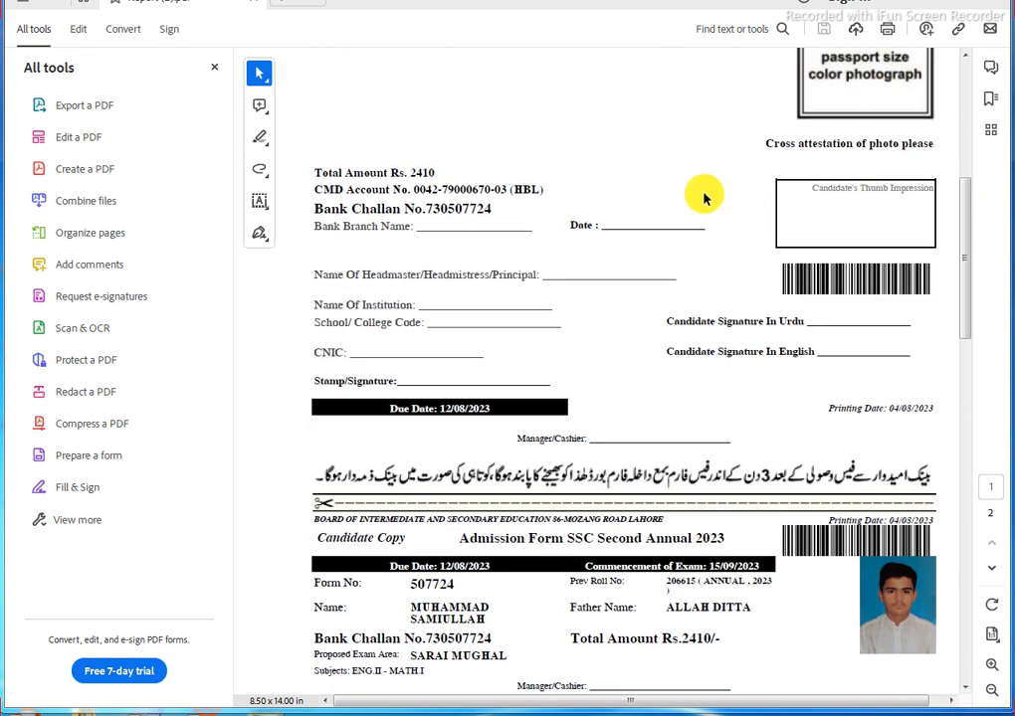
pyautogui.scroll(12, 703, 198)
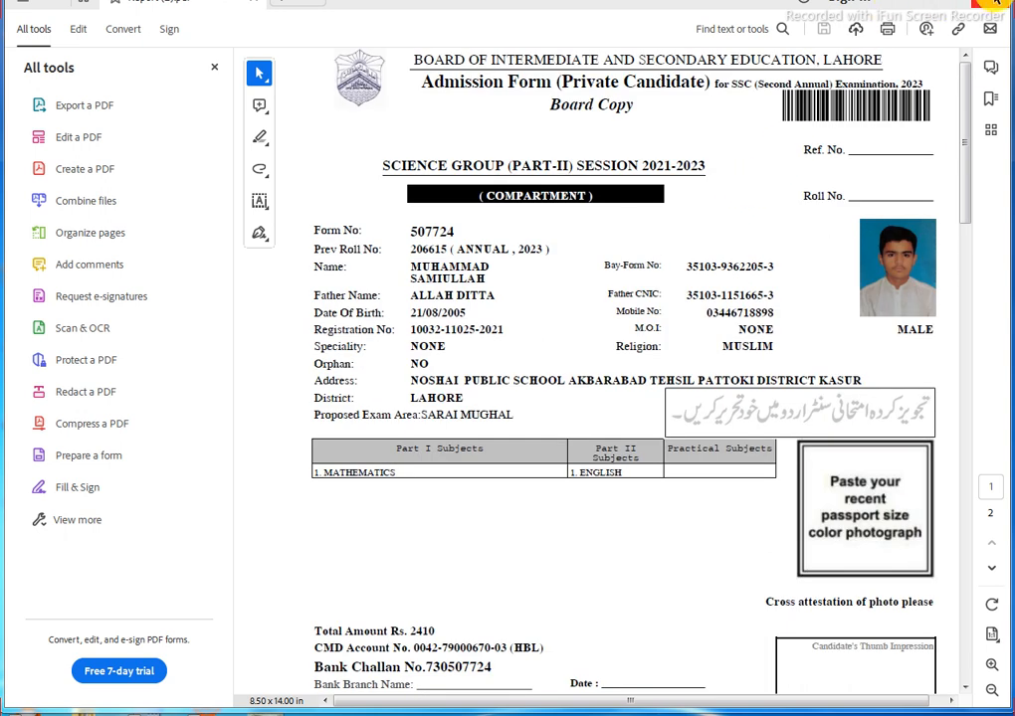
pyautogui.click(992, 2)
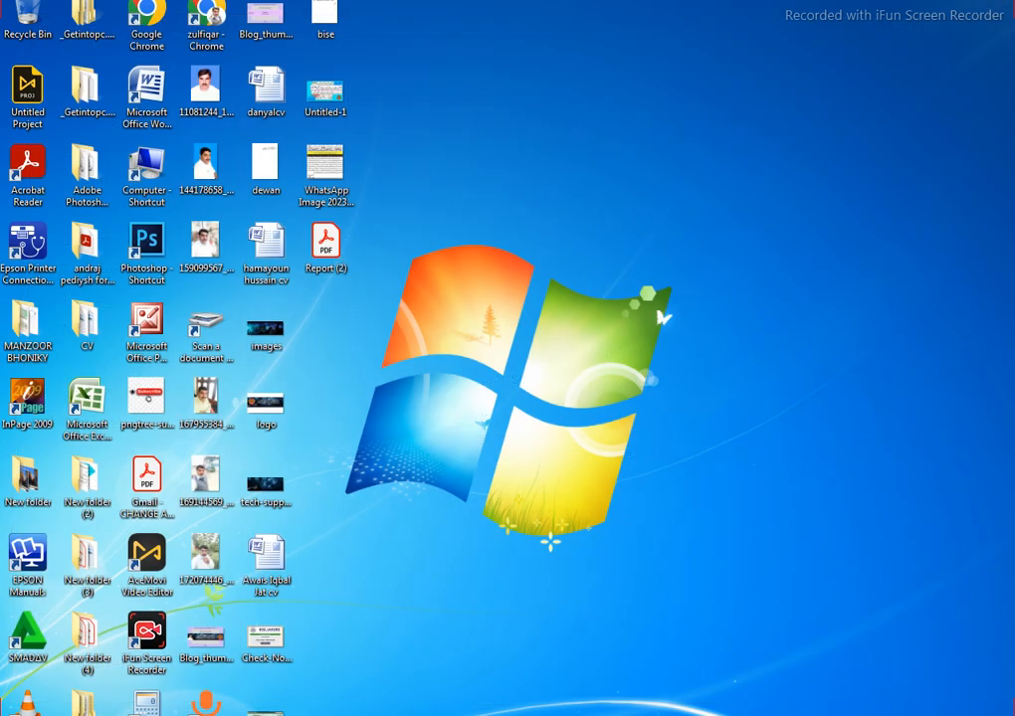